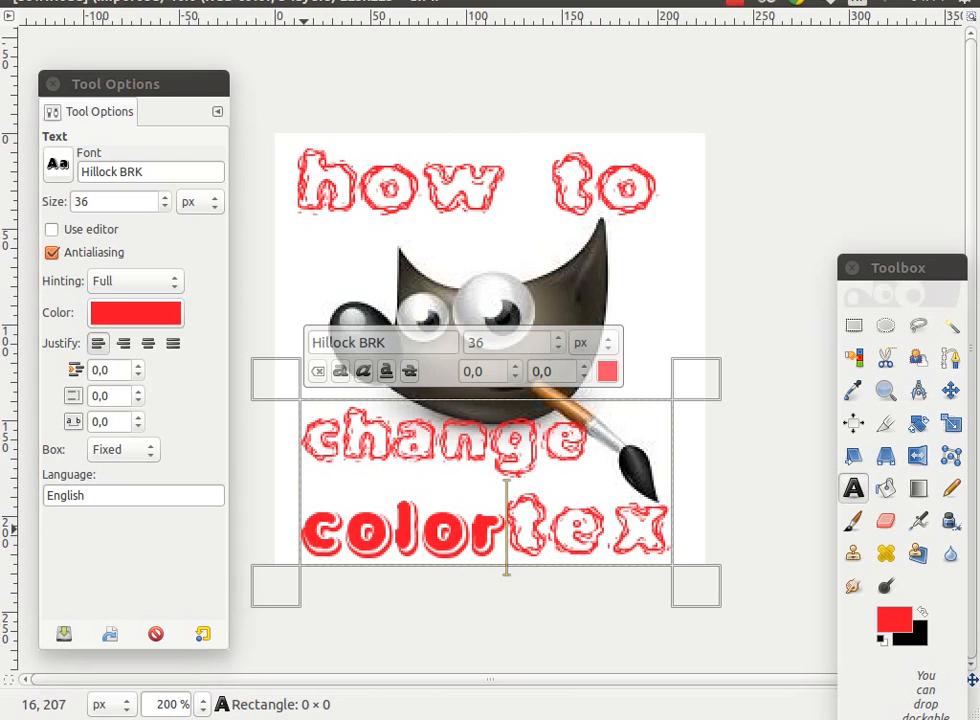
Change the font of the word "color" in the lower text to Jolt Of Caffeine BRK.
{"action": "left_click_drag", "start_coordinate": [516, 549], "coordinate": [320, 549]}
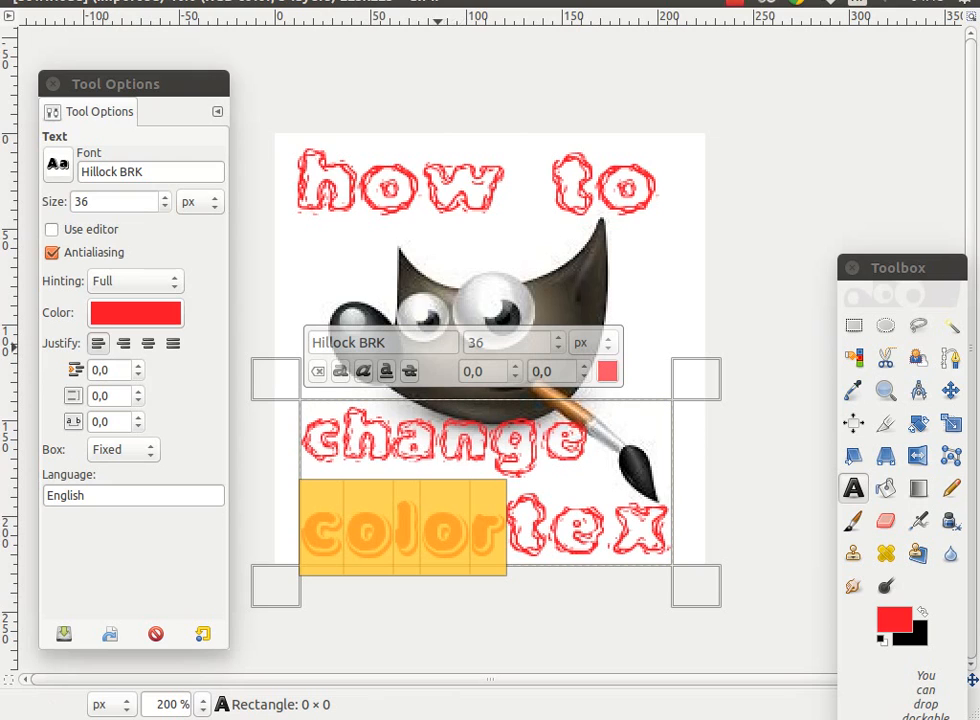
{"action": "left_click", "coordinate": [424, 342]}
{"action": "triple_click", "coordinate": [424, 342]}
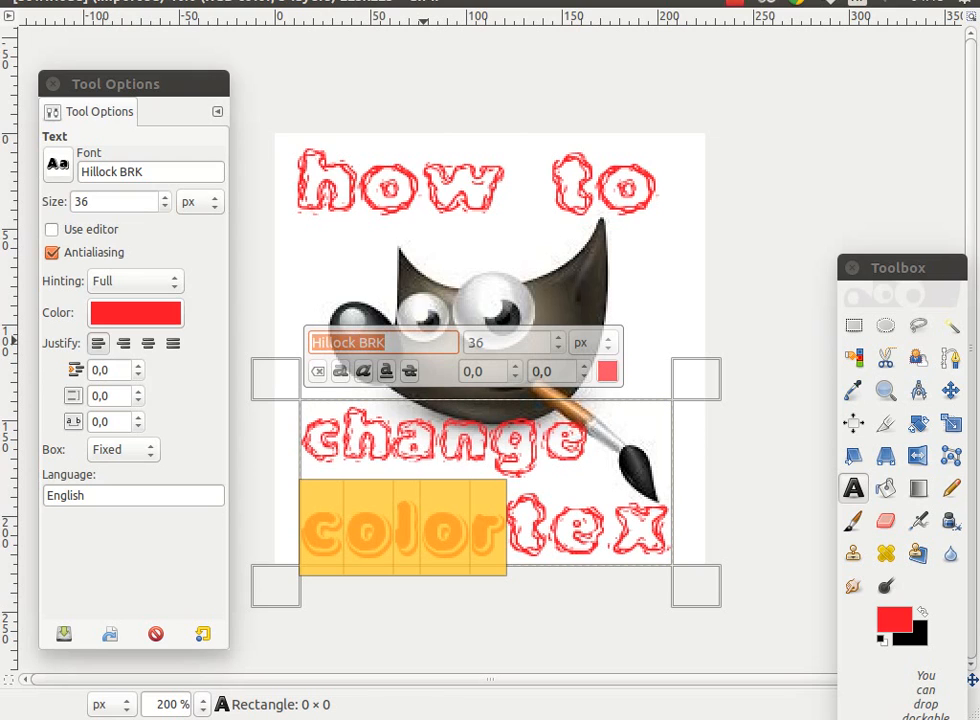
{"action": "type", "text": "j"}
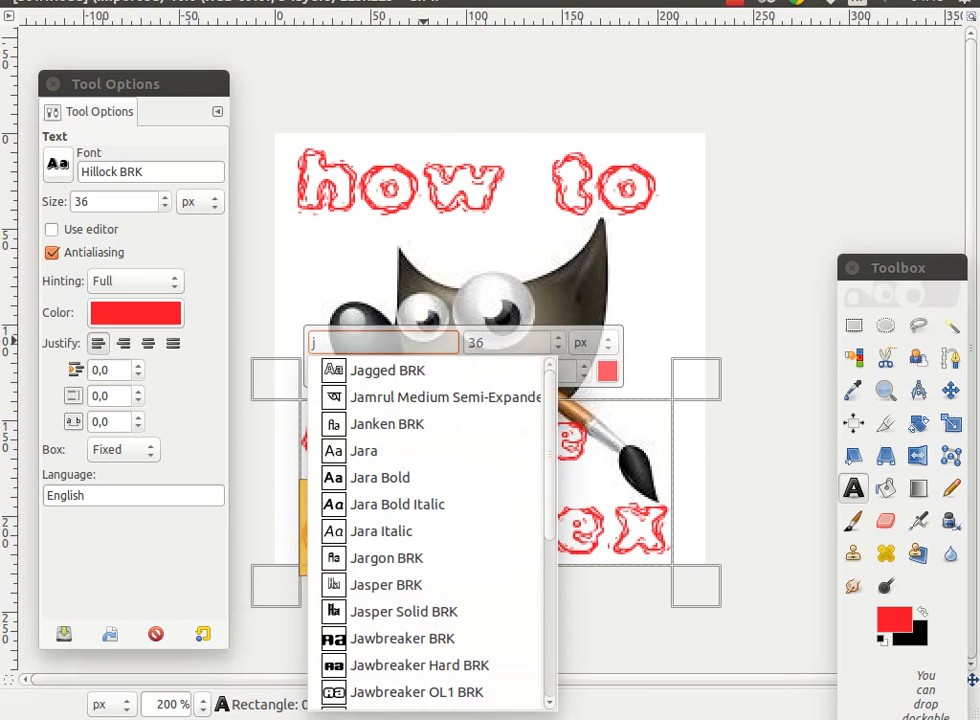
{"action": "type", "text": "o"}
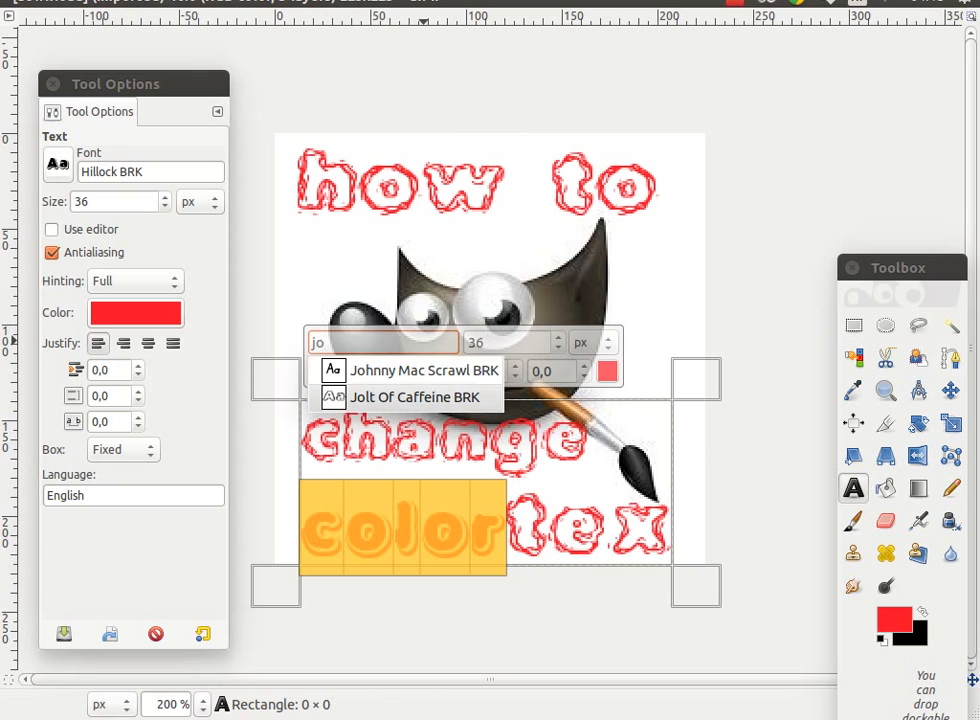
{"action": "left_click", "coordinate": [414, 397]}
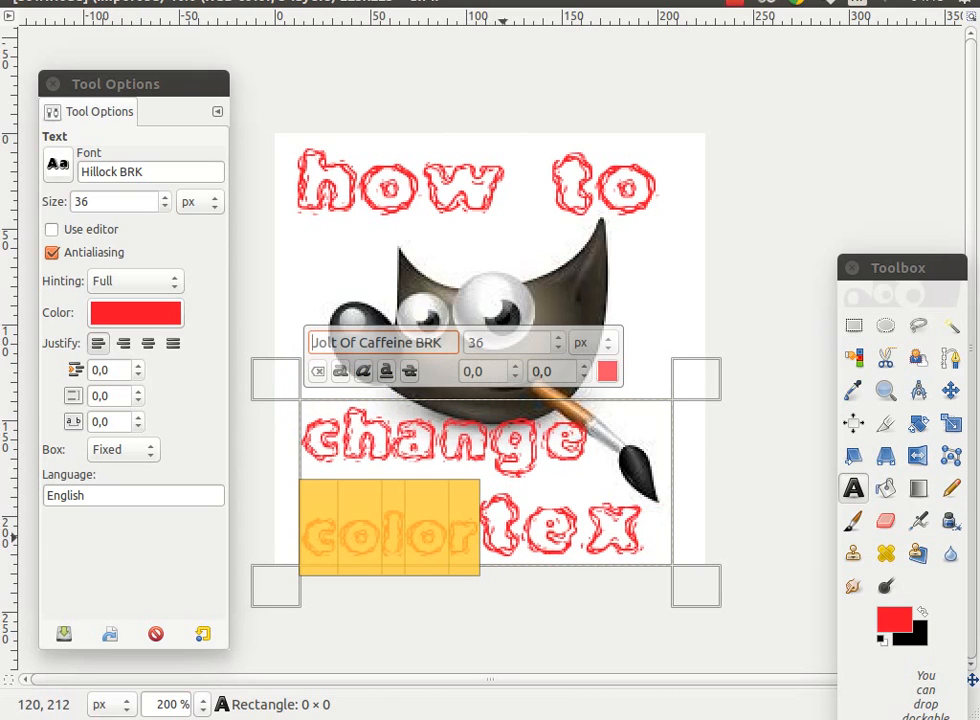
Break the line after "color" in the lower text and delete the word "change" above it.
{"action": "left_click", "coordinate": [478, 538]}
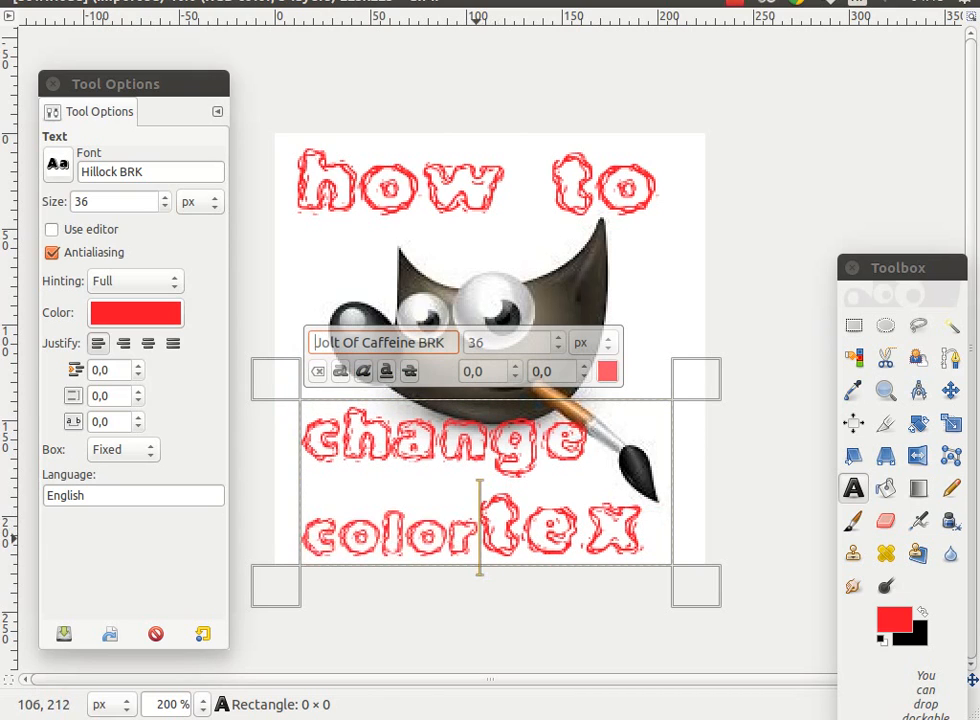
{"action": "key", "text": "Return"}
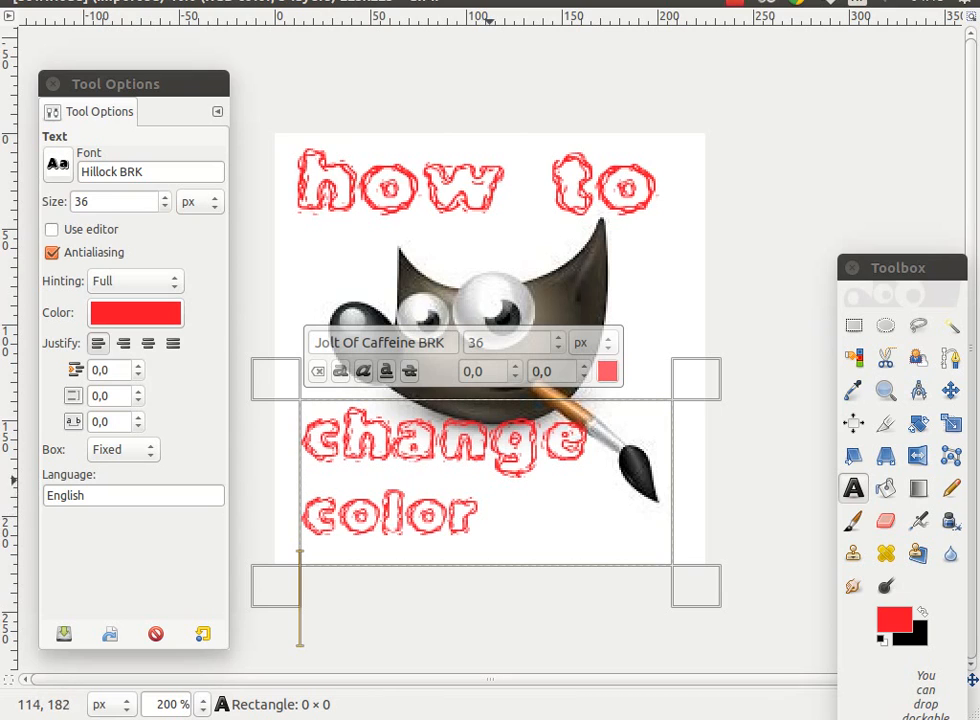
{"action": "left_click", "coordinate": [617, 451]}
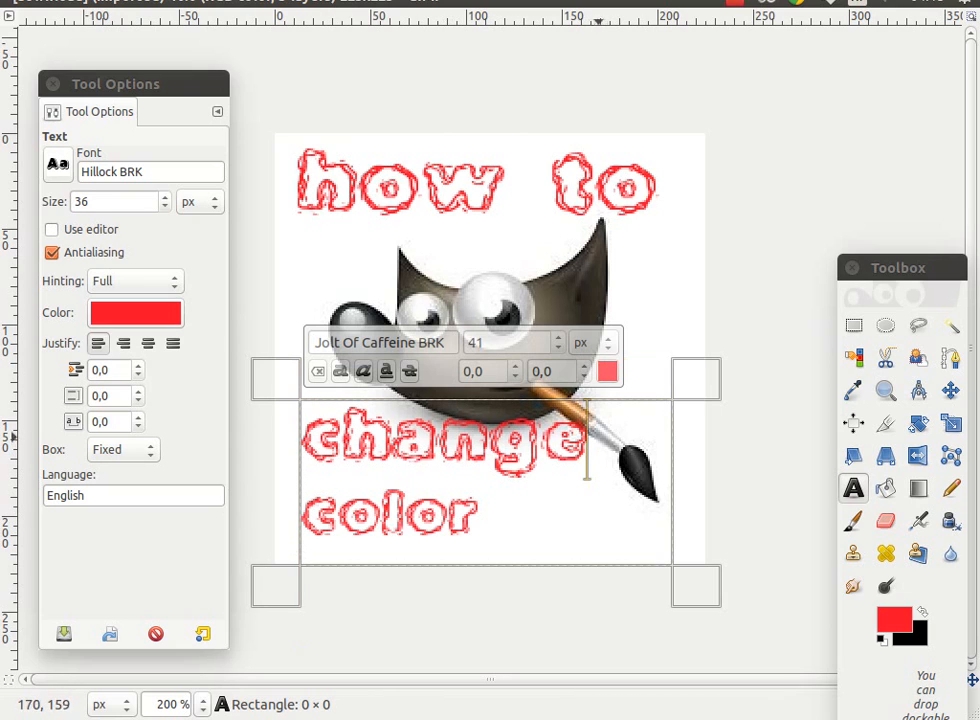
{"action": "key", "text": "BackSpace"}
{"action": "key", "text": "BackSpace"}
{"action": "key", "text": "BackSpace"}
{"action": "key", "text": "BackSpace"}
{"action": "key", "text": "BackSpace"}
{"action": "key", "text": "BackSpace"}
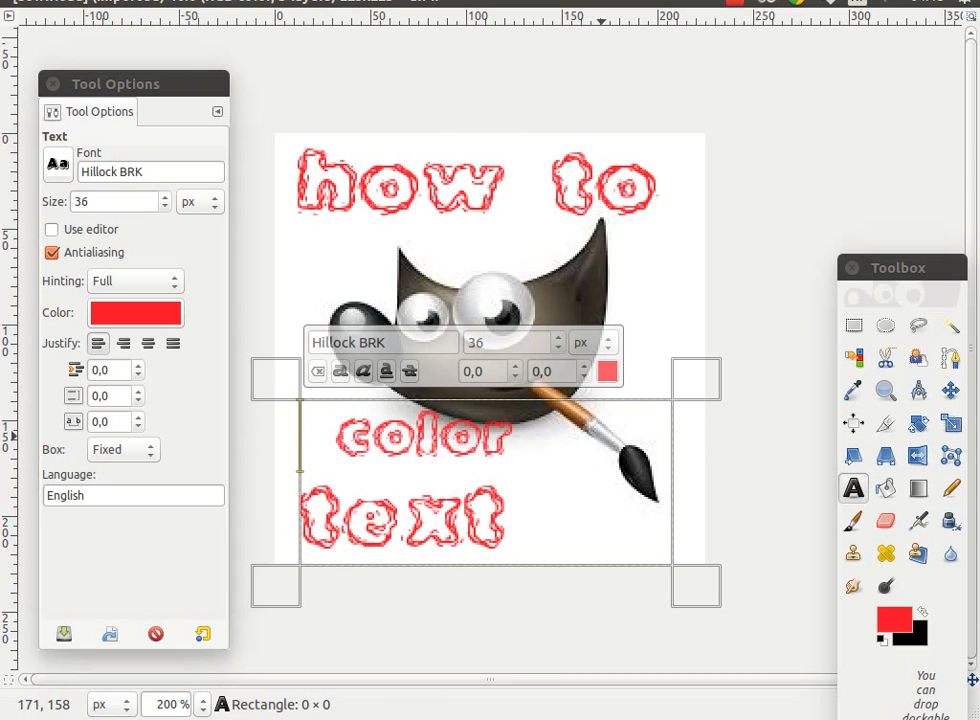
Delete the word "color" and its leading space so that "text" moves up to the first line.
{"action": "left_click", "coordinate": [527, 440]}
{"action": "key", "text": "BackSpace"}
{"action": "key", "text": "BackSpace"}
{"action": "key", "text": "BackSpace"}
{"action": "key", "text": "BackSpace"}
{"action": "key", "text": "BackSpace"}
{"action": "key", "text": "BackSpace"}
{"action": "key", "text": "BackSpace"}
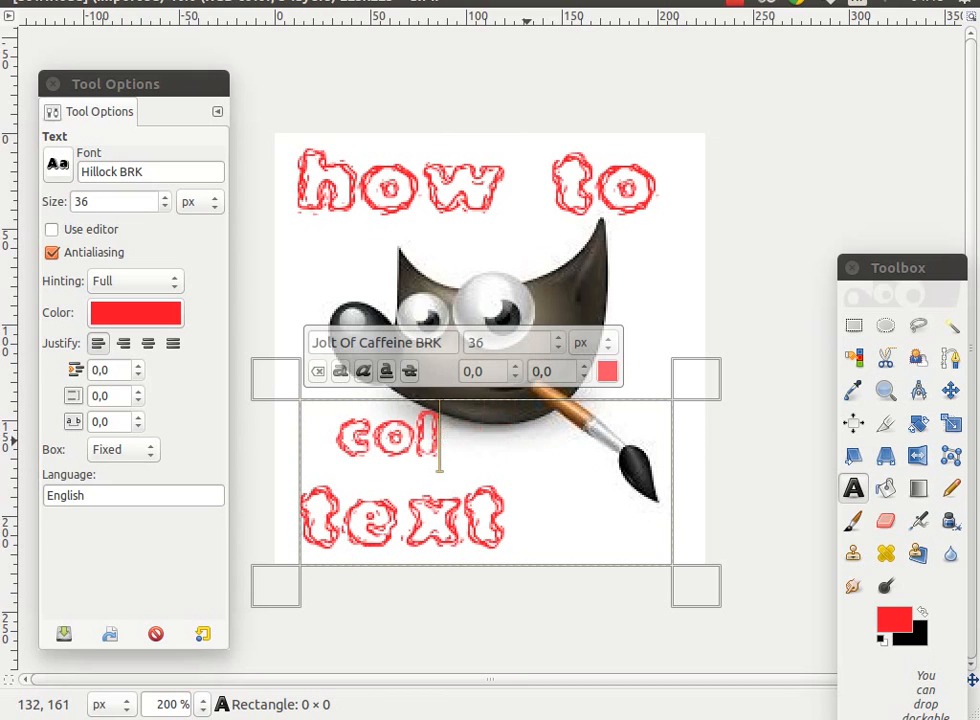
{"action": "key", "text": "Right"}
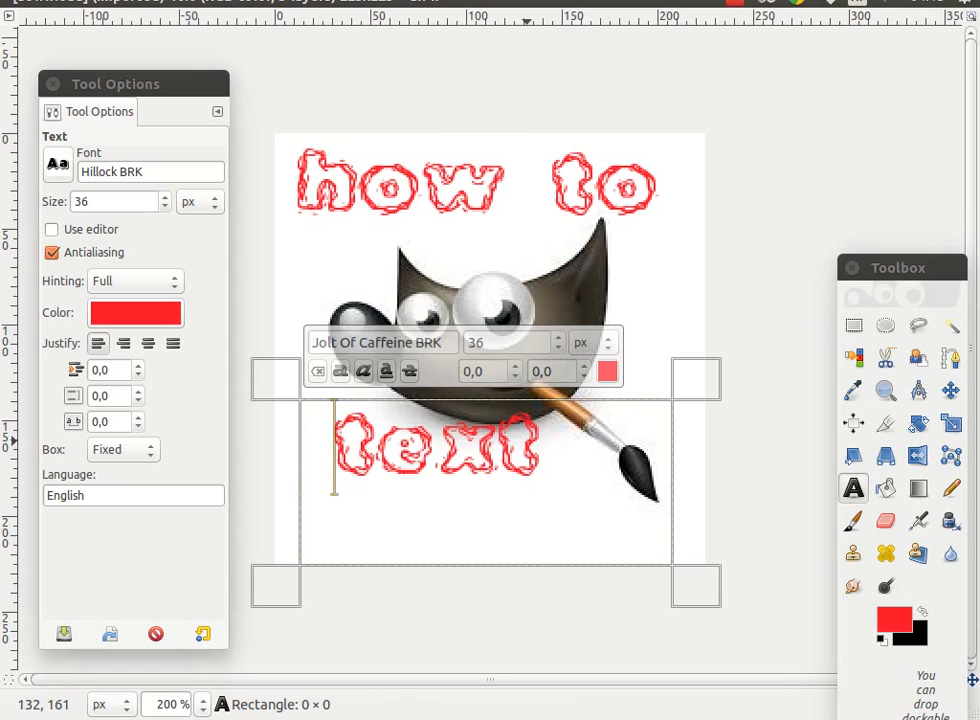
{"action": "key", "text": "BackSpace"}
Add the word "color" on a new line below "text" in the lower text box.
{"action": "key", "text": "Right"}
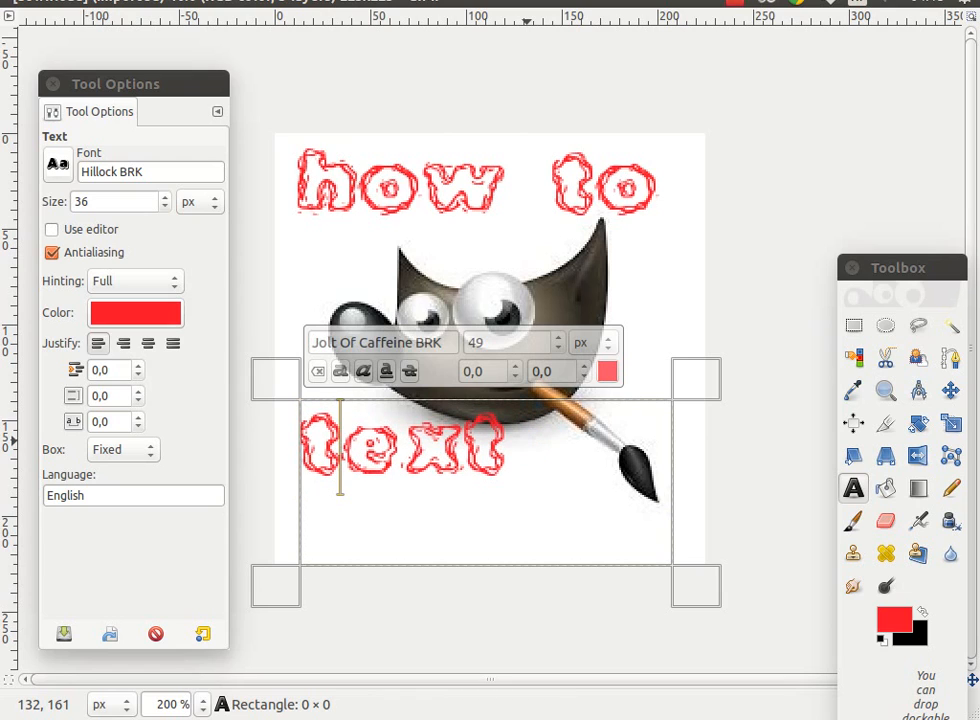
{"action": "key", "text": "Right"}
{"action": "key", "text": "Right"}
{"action": "key", "text": "Right"}
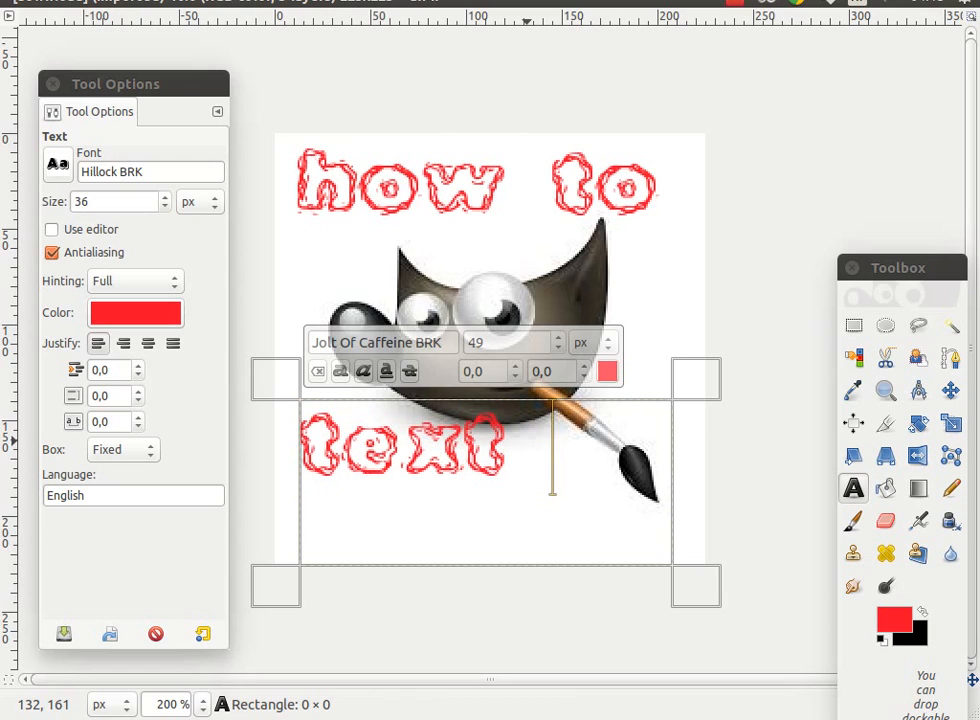
{"action": "type", "text": "to"}
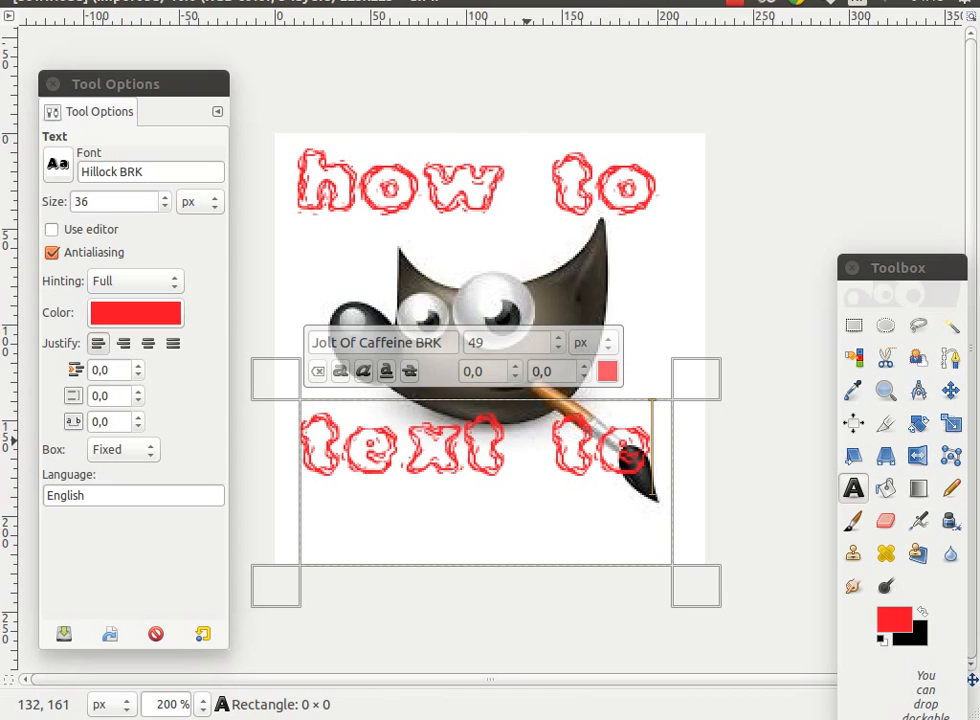
{"action": "key", "text": "BackSpace"}
{"action": "key", "text": "BackSpace"}
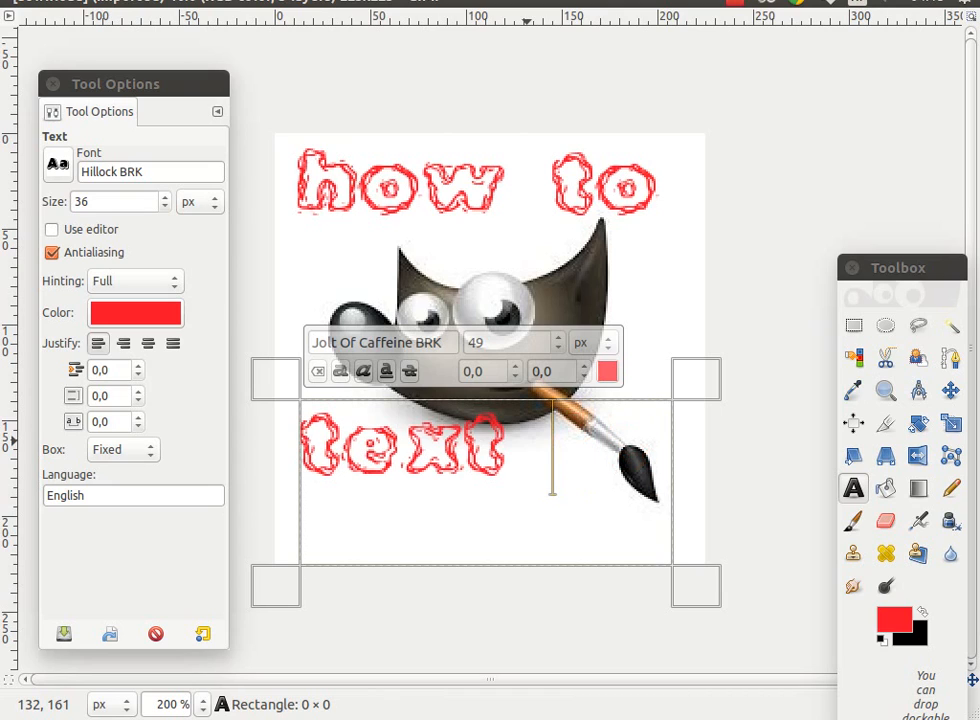
{"action": "key", "text": "Return"}
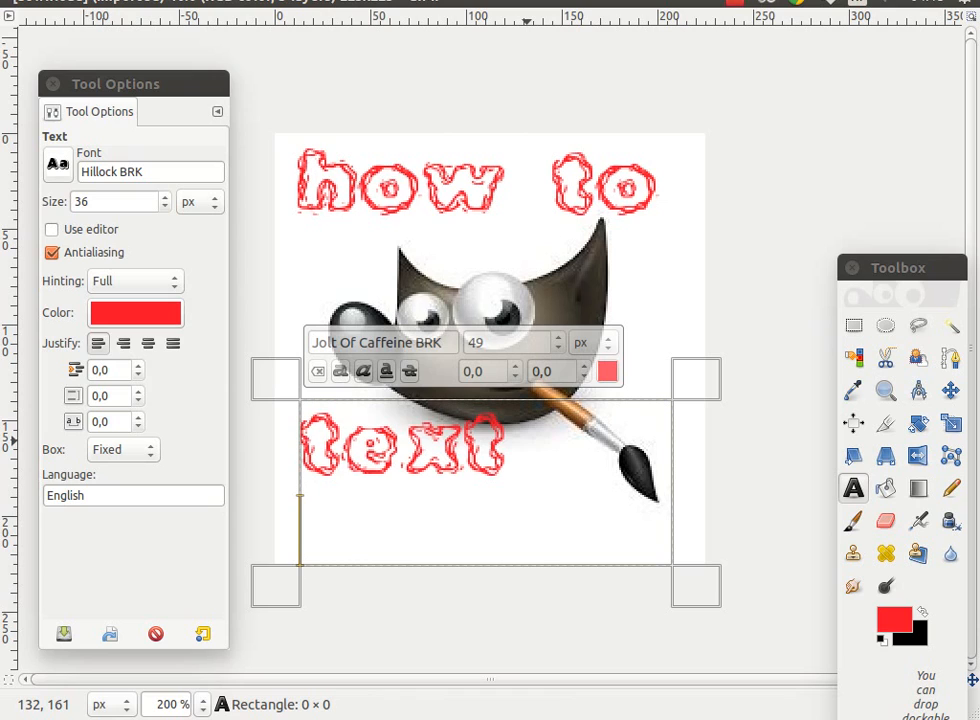
{"action": "type", "text": "color"}
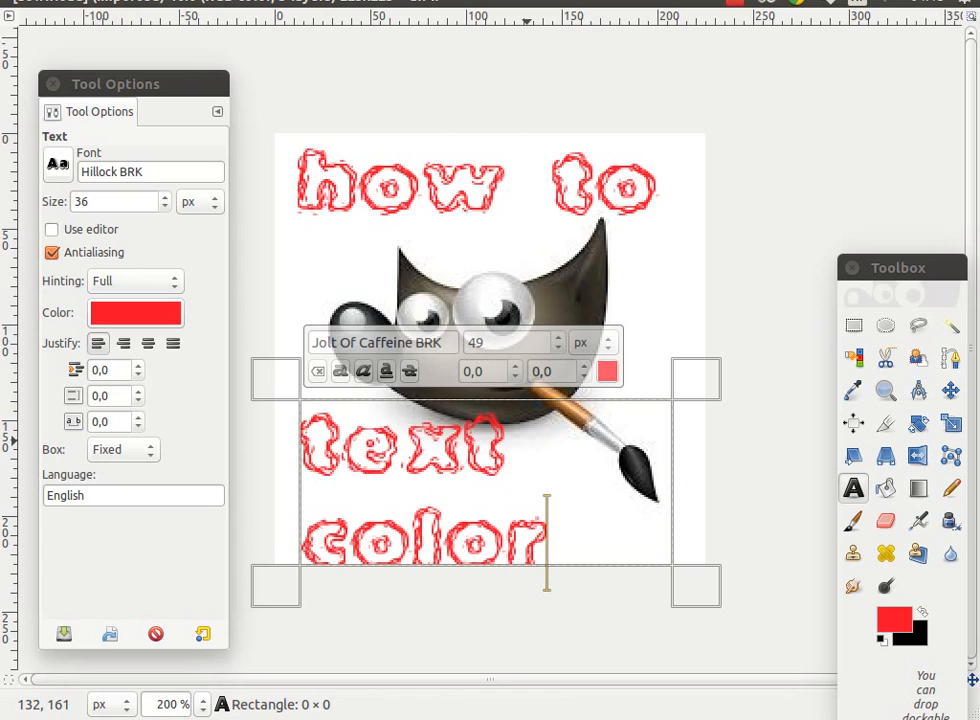
Add "change" on a new line below "how to" and extend that text box upward to 204 × 77 px.
{"action": "left_click", "coordinate": [623, 171]}
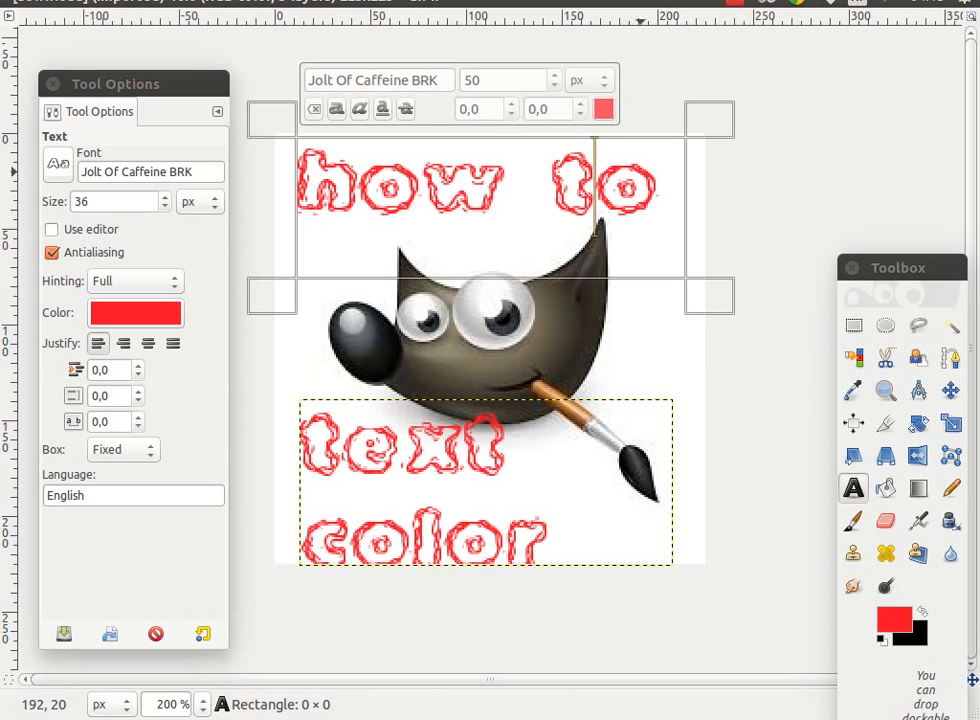
{"action": "left_click", "coordinate": [656, 182]}
{"action": "key", "text": "Return"}
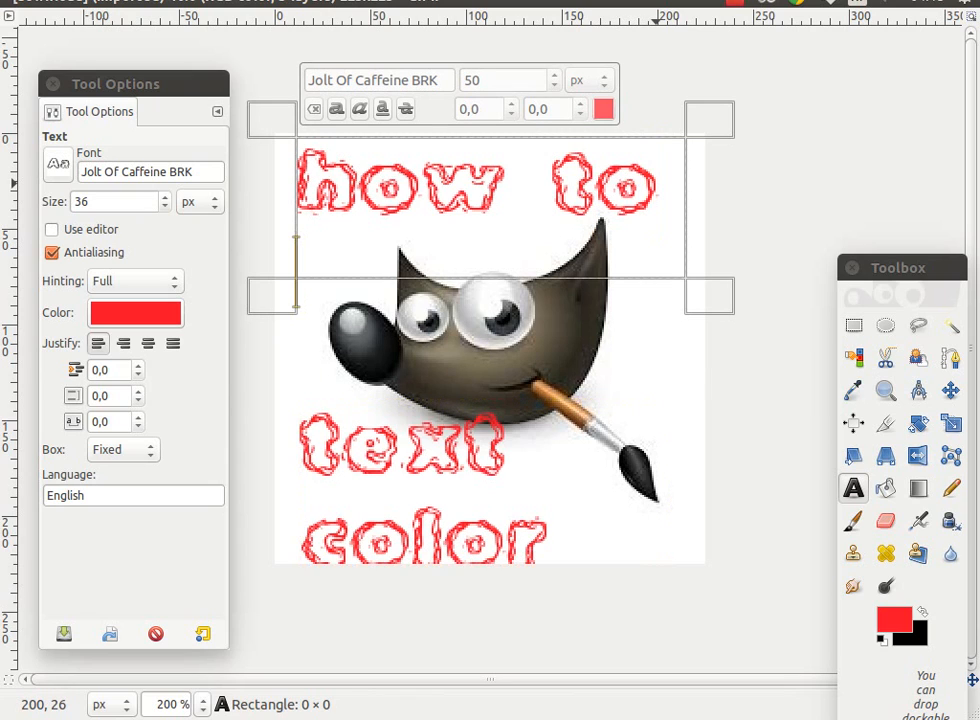
{"action": "type", "text": "c"}
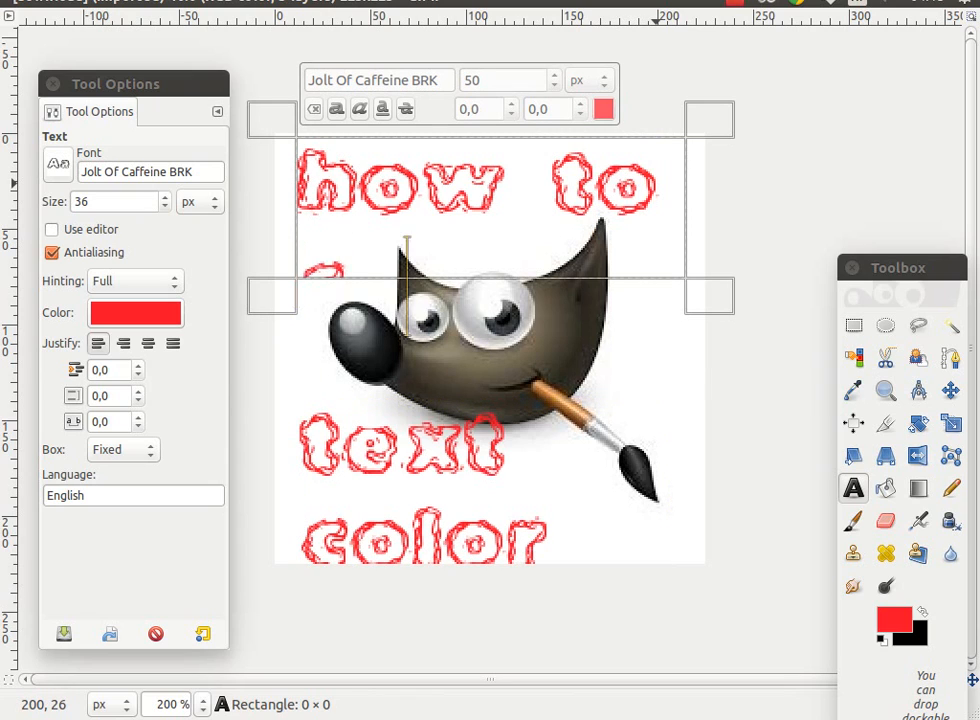
{"action": "type", "text": "hange"}
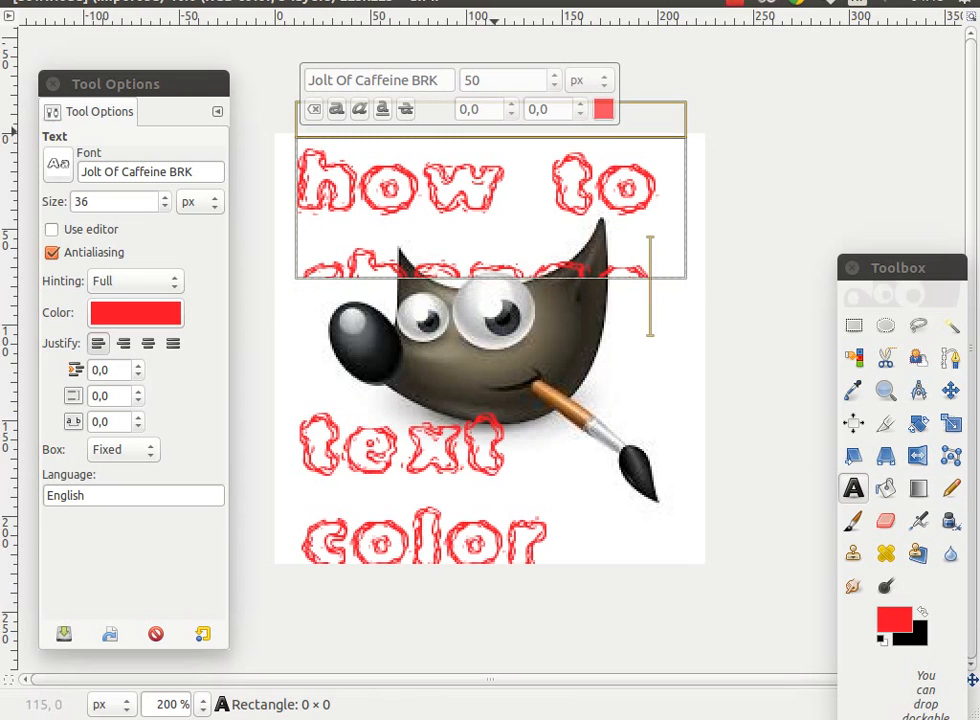
{"action": "left_click_drag", "start_coordinate": [506, 133], "coordinate": [508, 101]}
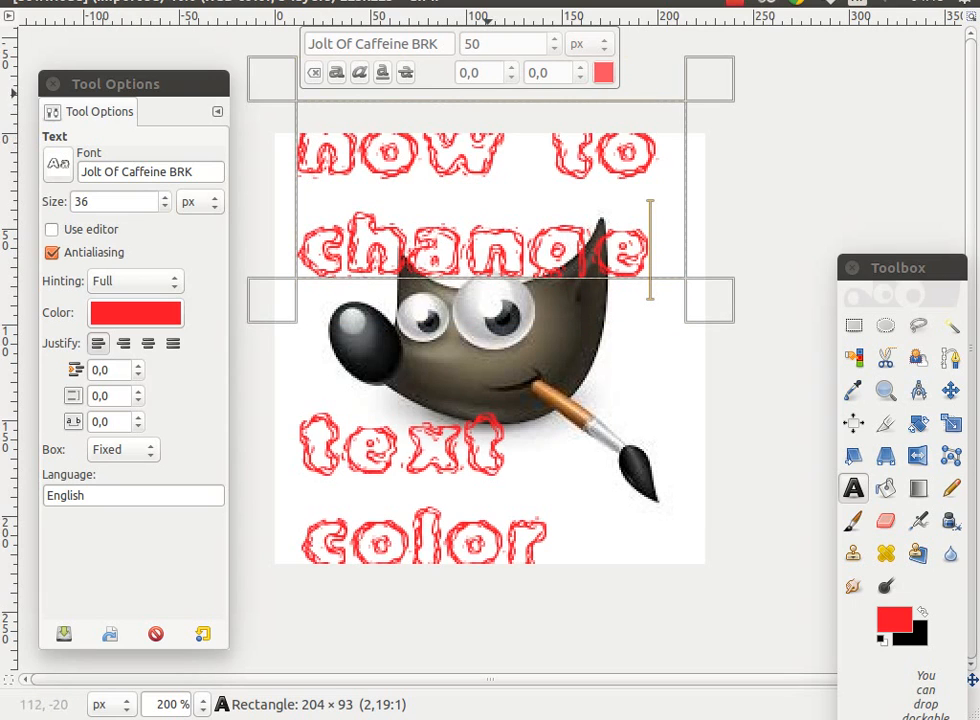
{"action": "left_click_drag", "start_coordinate": [503, 93], "coordinate": [501, 125]}
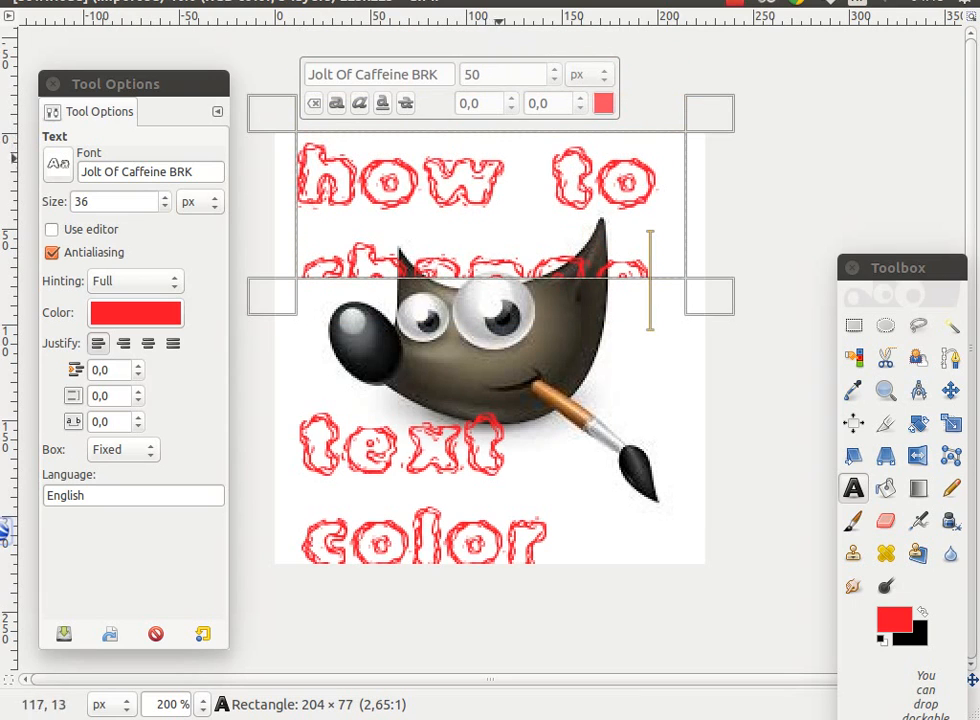
Reduce the font size of "how to" in the upper text to 29 px.
{"action": "left_click_drag", "start_coordinate": [652, 190], "coordinate": [296, 175]}
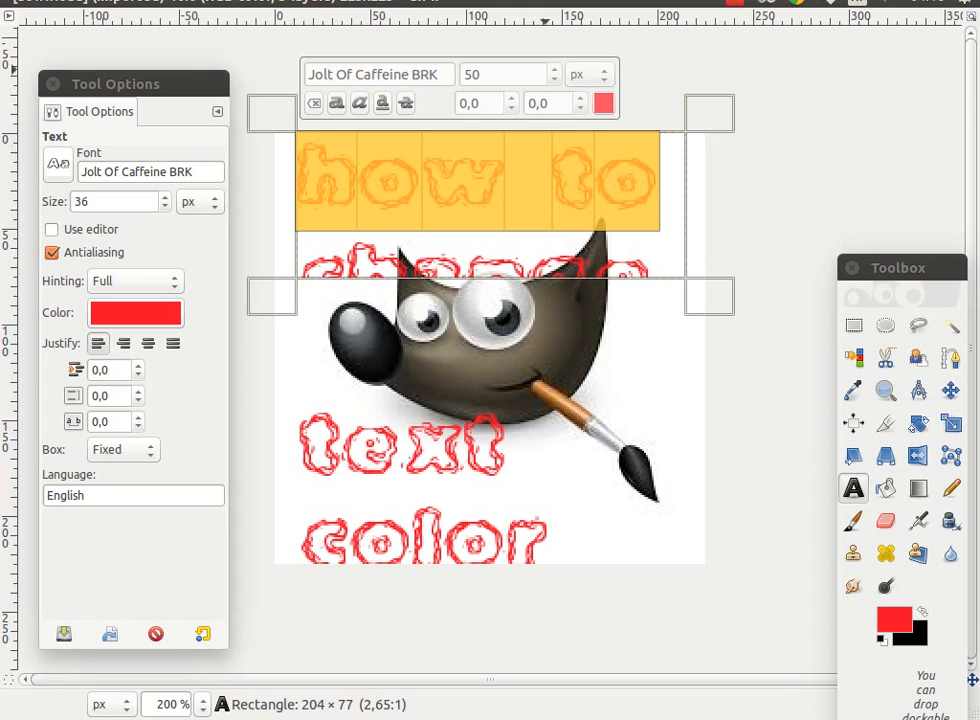
{"action": "left_click", "coordinate": [554, 80]}
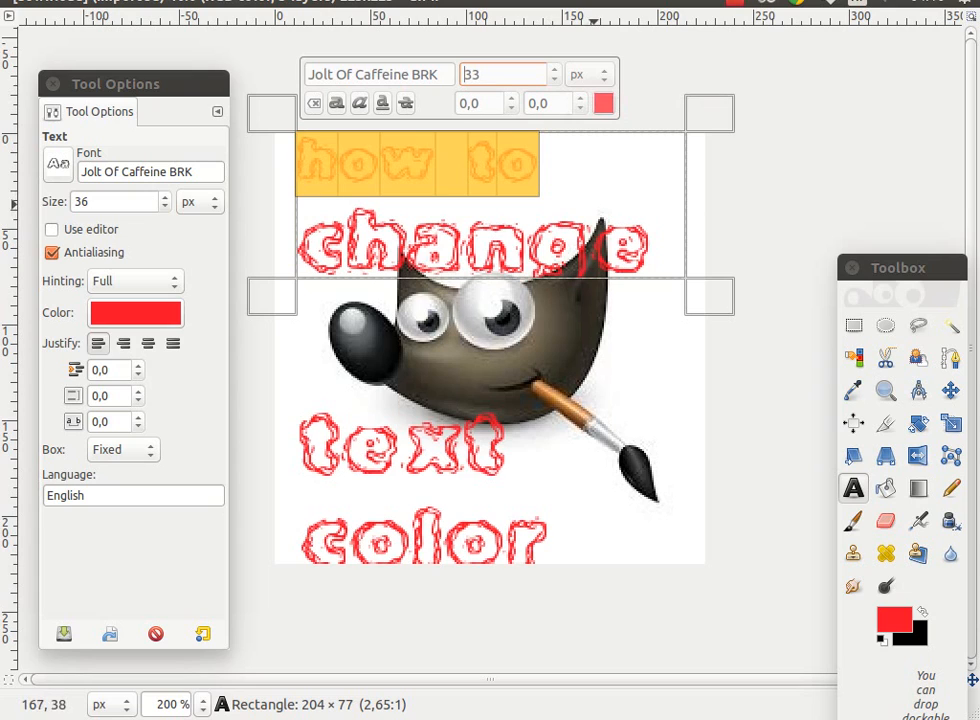
{"action": "left_click", "coordinate": [596, 176]}
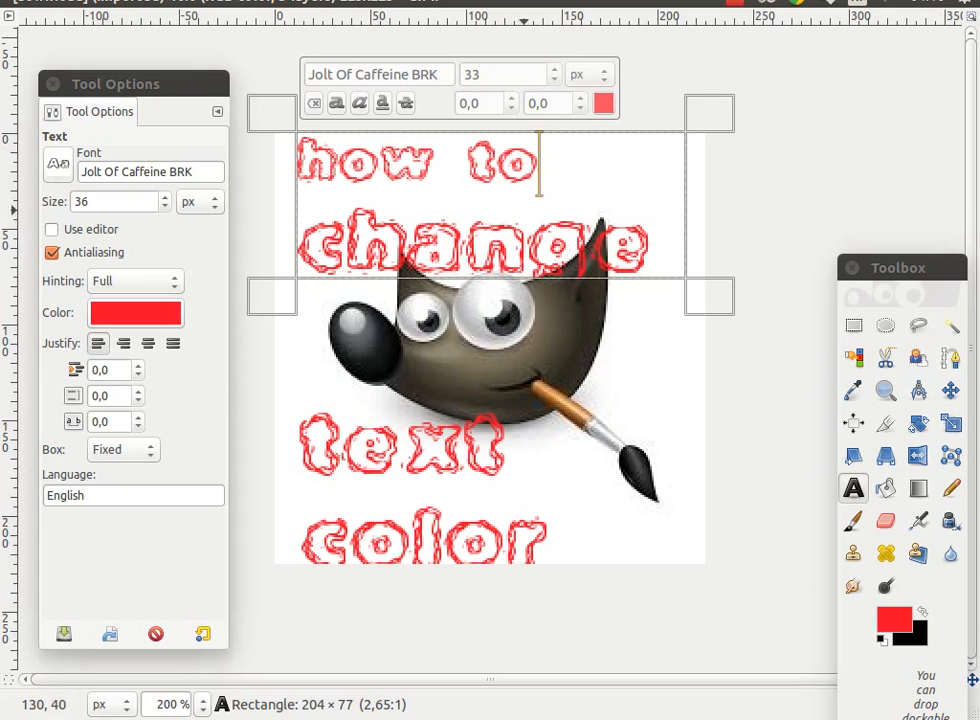
{"action": "left_click", "coordinate": [554, 79]}
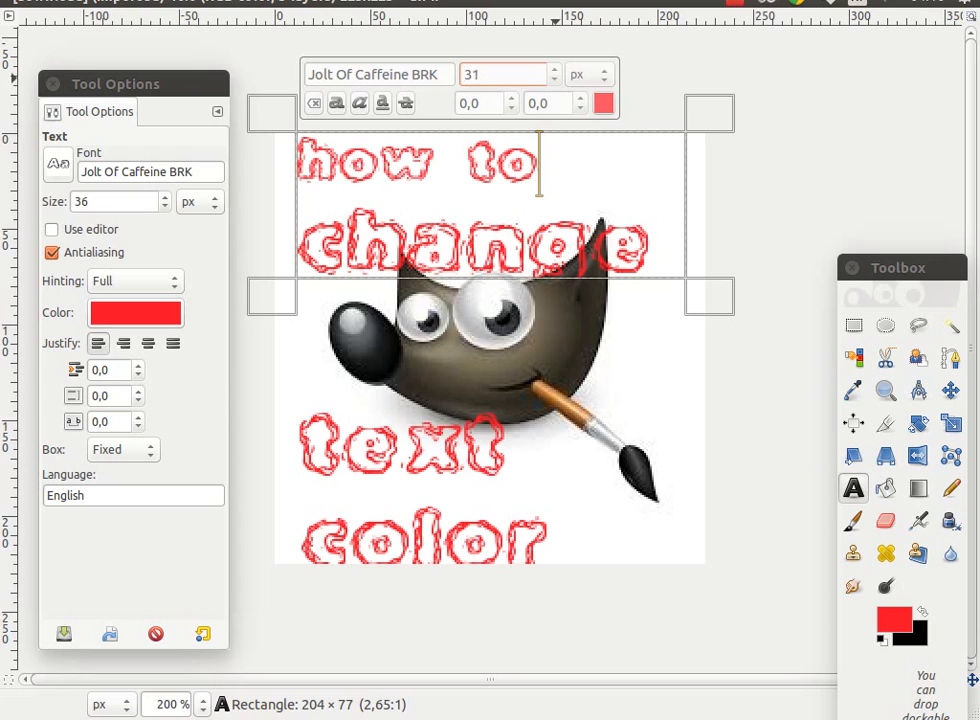
{"action": "left_click_drag", "start_coordinate": [534, 147], "coordinate": [285, 156]}
{"action": "left_click", "coordinate": [554, 79]}
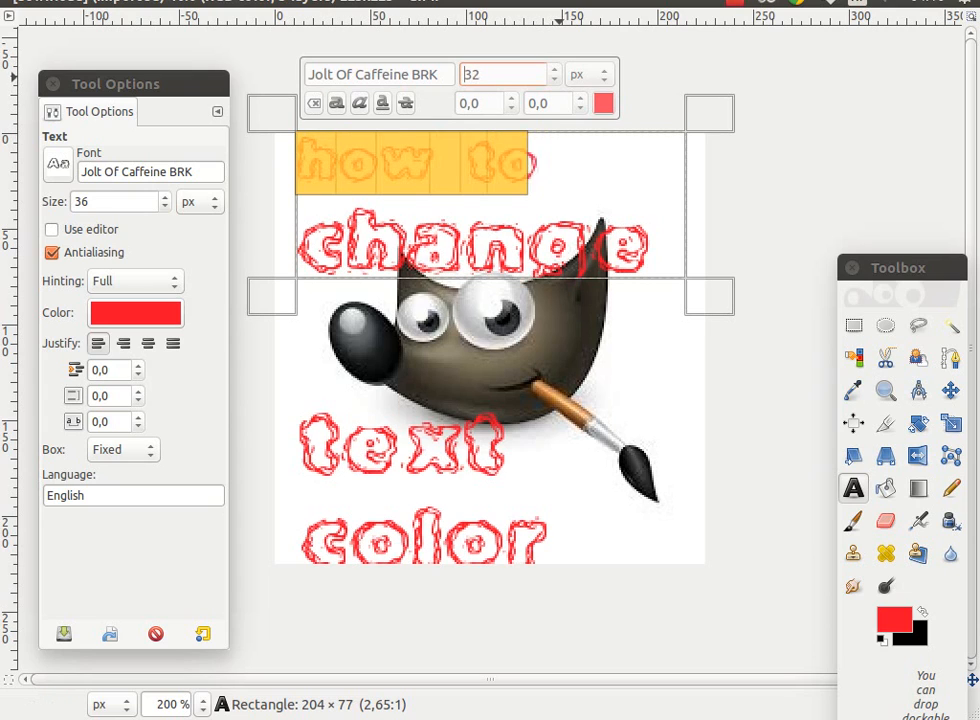
{"action": "left_click", "coordinate": [554, 79]}
{"action": "left_click", "coordinate": [554, 79]}
{"action": "left_click", "coordinate": [554, 79]}
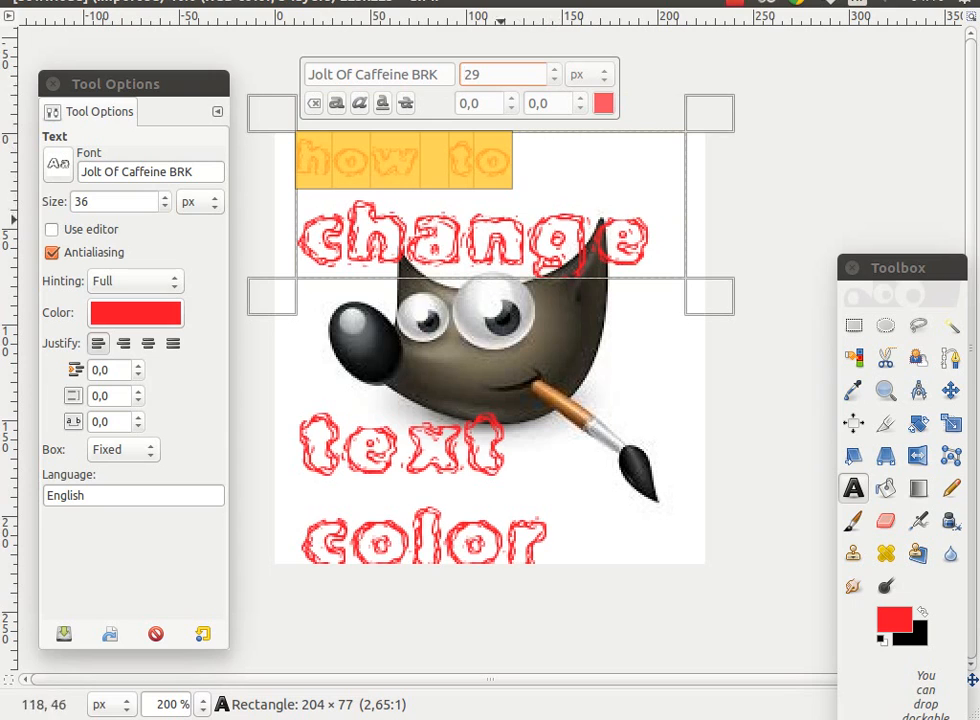
{"action": "left_click", "coordinate": [636, 358]}
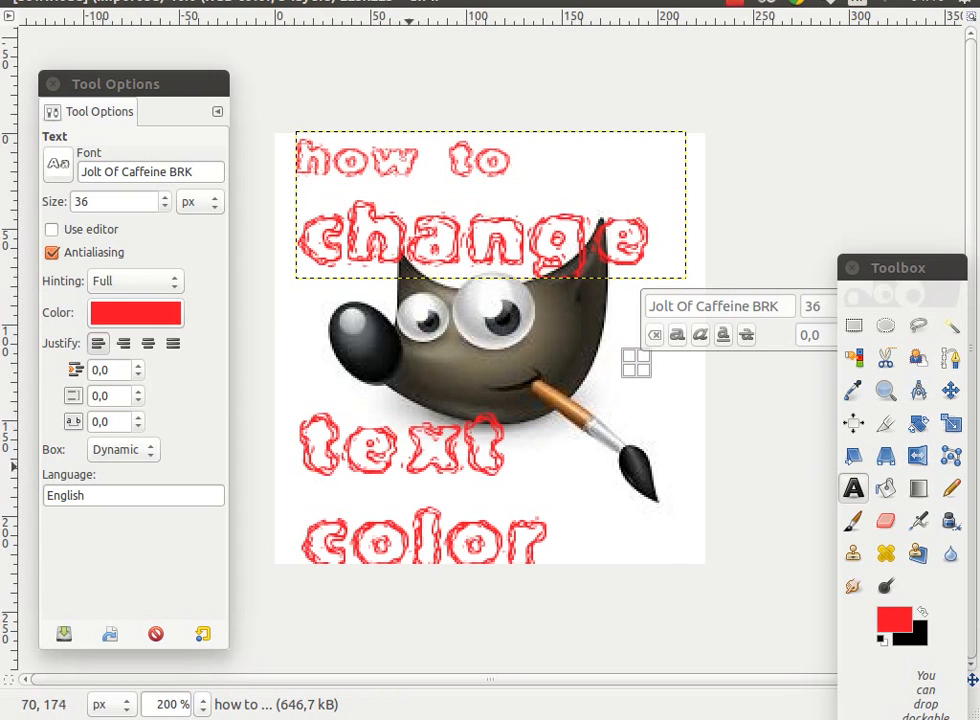
Extend the lower "text color" box downward to 195 × 103 px.
{"action": "left_click", "coordinate": [416, 490]}
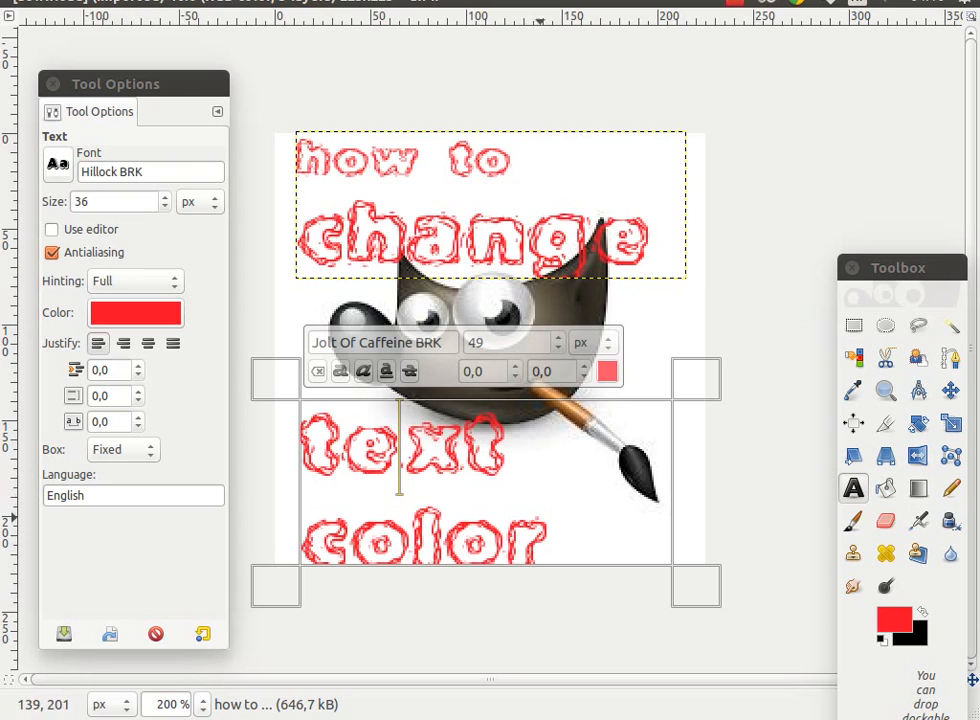
{"action": "left_click_drag", "start_coordinate": [570, 551], "coordinate": [322, 525]}
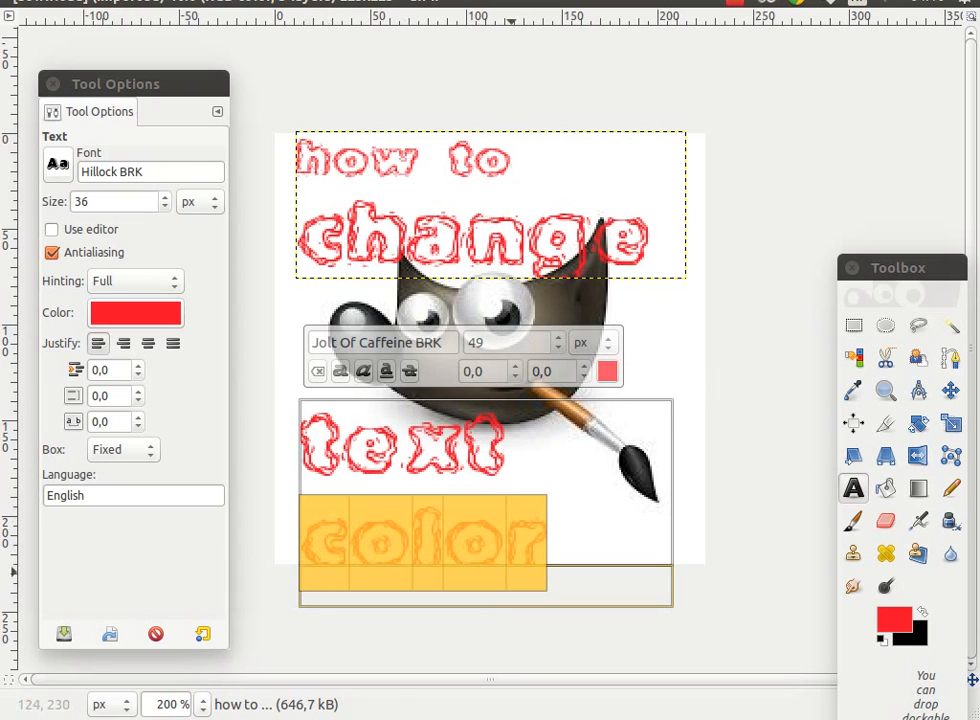
{"action": "left_click_drag", "start_coordinate": [504, 599], "coordinate": [501, 578]}
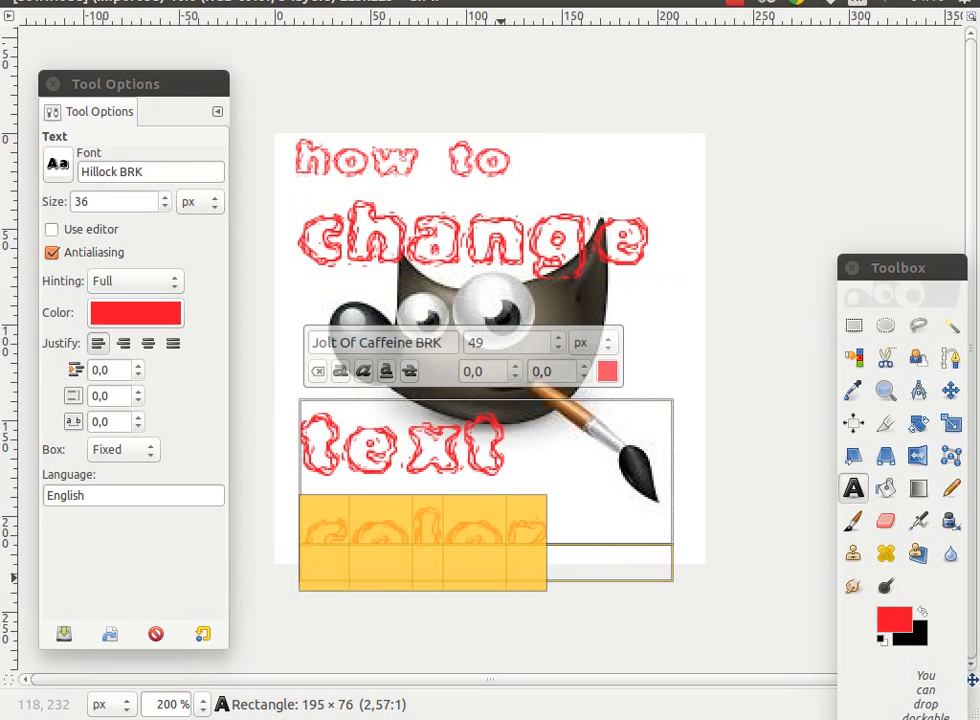
{"action": "left_click", "coordinate": [582, 635]}
{"action": "left_click", "coordinate": [532, 522]}
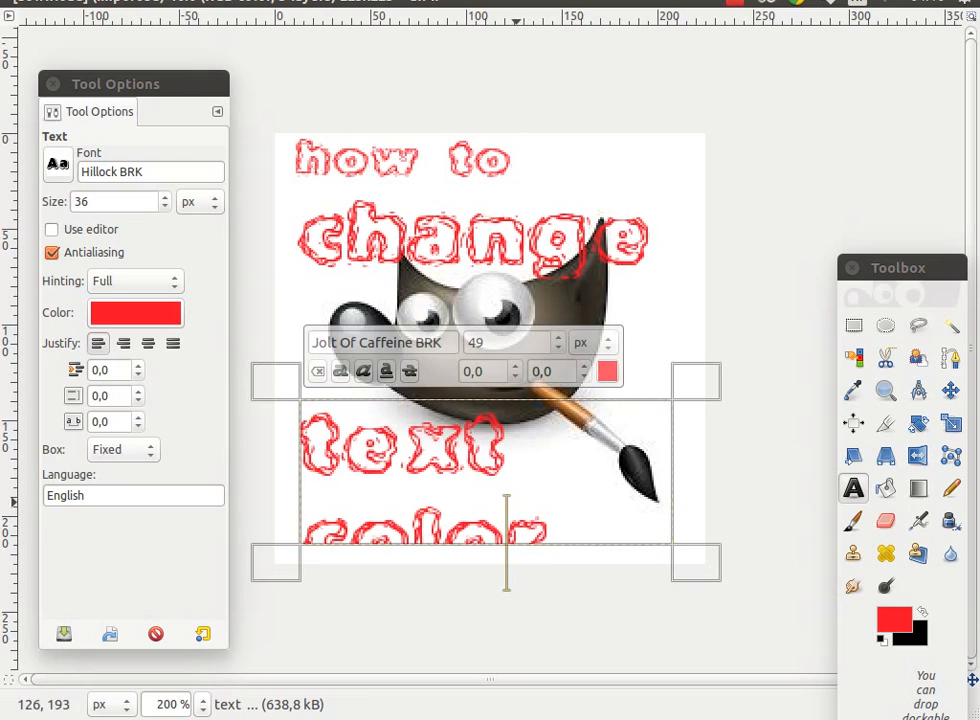
{"action": "left_click_drag", "start_coordinate": [552, 580], "coordinate": [557, 637]}
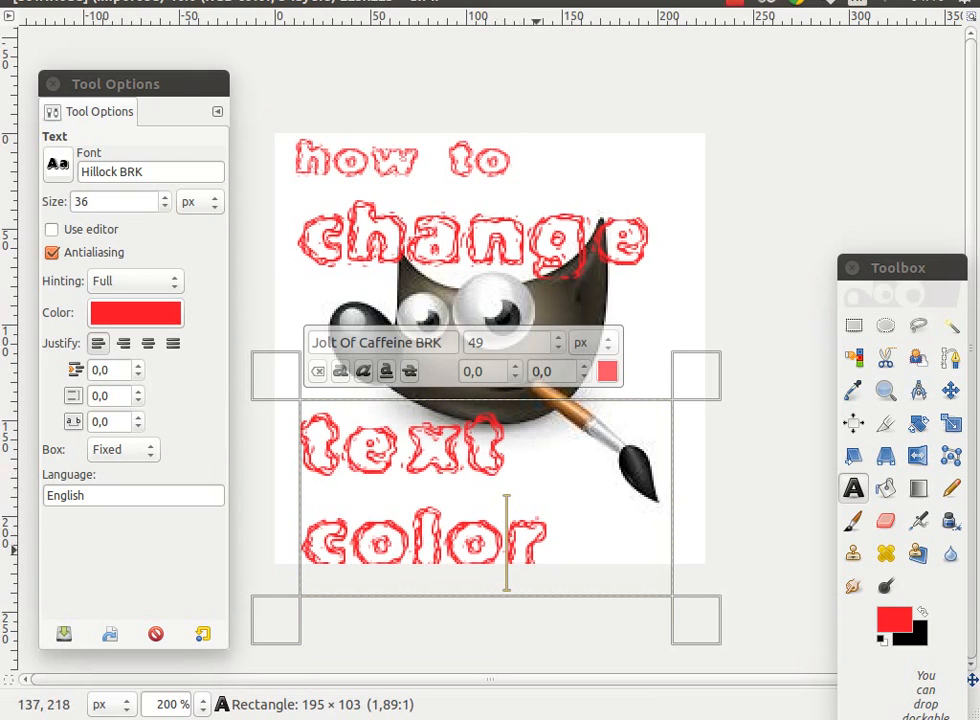
Extend the lower text box downward to 195 × 108 px and set the font size of "color" to 46 px.
{"action": "left_click_drag", "start_coordinate": [531, 622], "coordinate": [531, 632]}
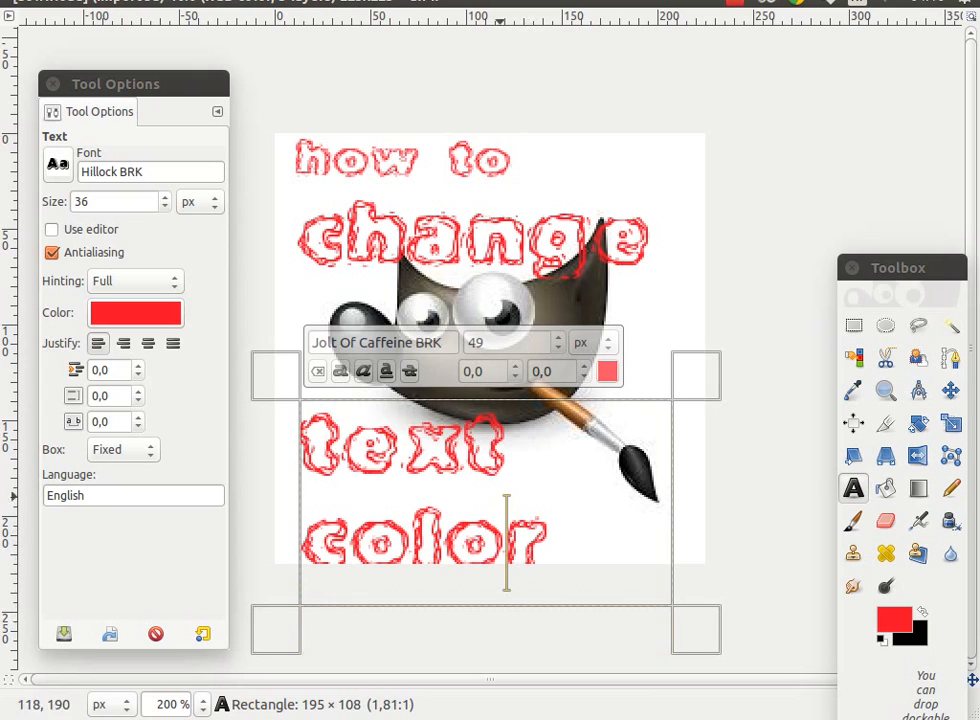
{"action": "left_click_drag", "start_coordinate": [568, 559], "coordinate": [328, 537]}
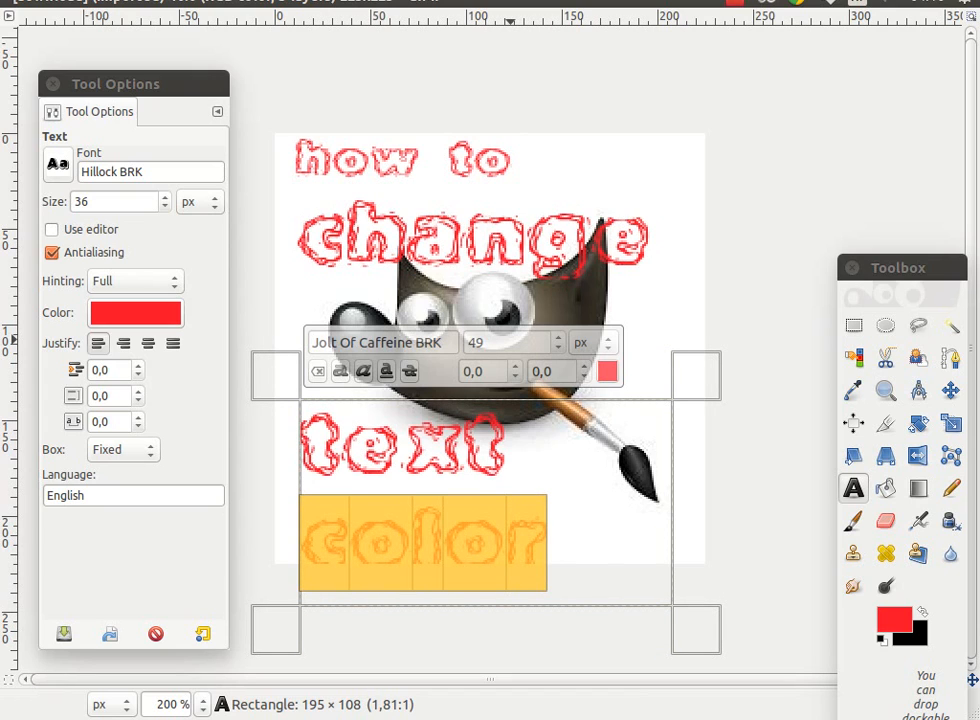
{"action": "left_click", "coordinate": [560, 348]}
{"action": "left_click", "coordinate": [560, 348]}
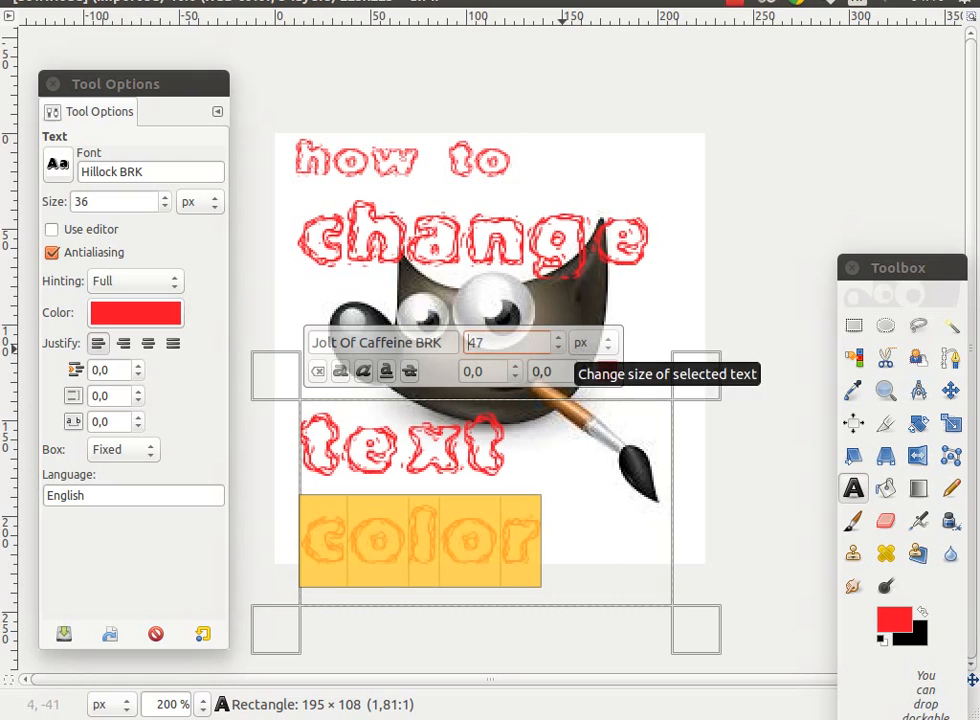
{"action": "left_click", "coordinate": [560, 348]}
Indent the word "color" with leading spaces so it starts further right on the line below "text".
{"action": "left_click", "coordinate": [523, 443]}
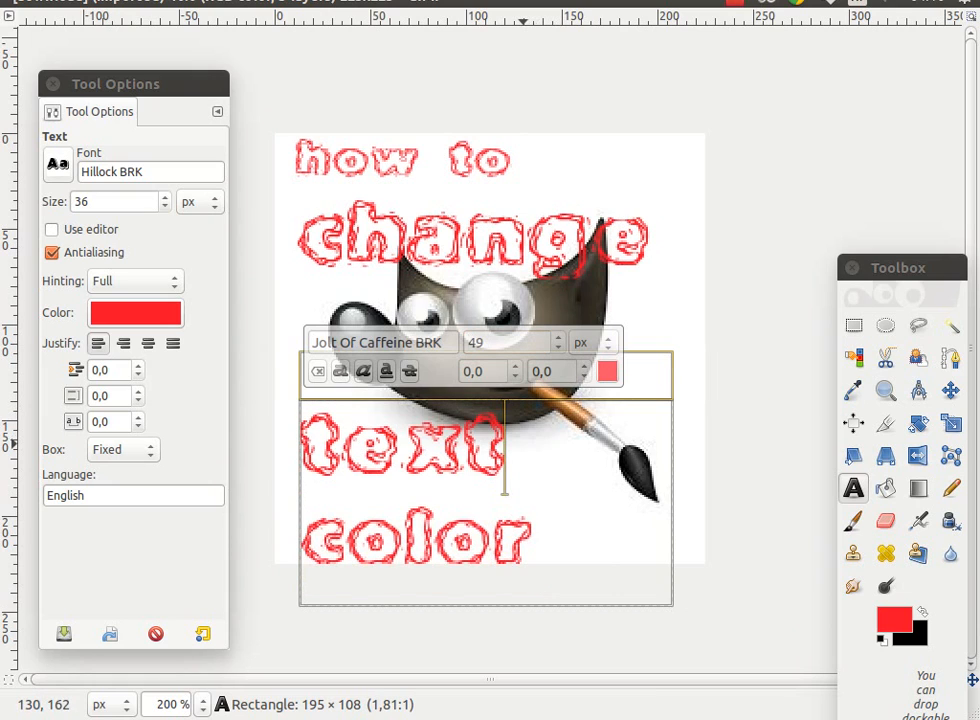
{"action": "left_click", "coordinate": [309, 534]}
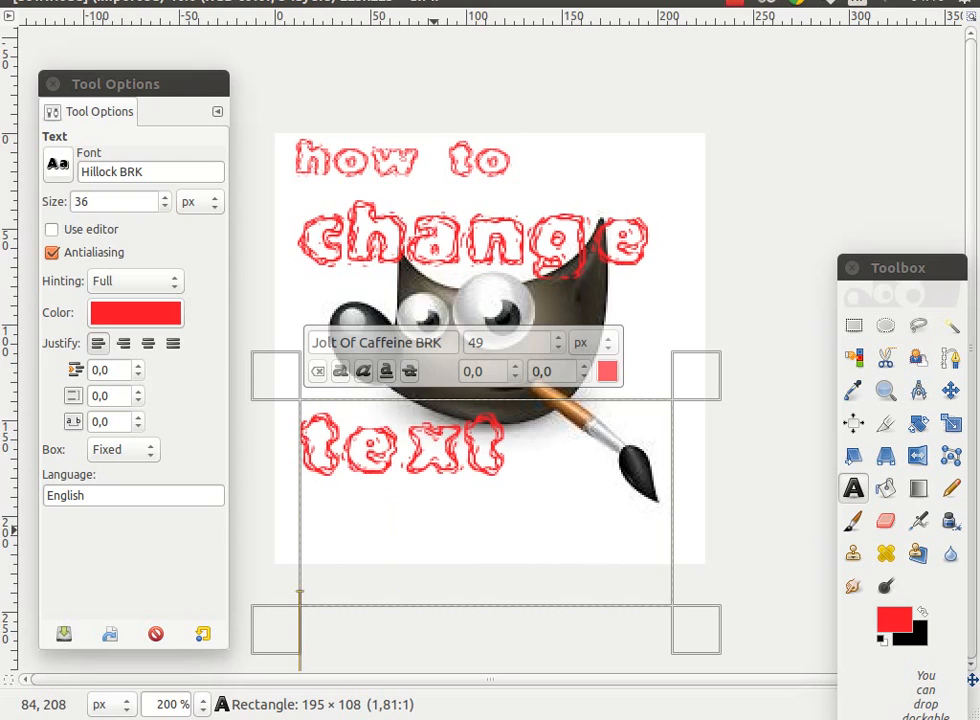
{"action": "key", "text": "BackSpace"}
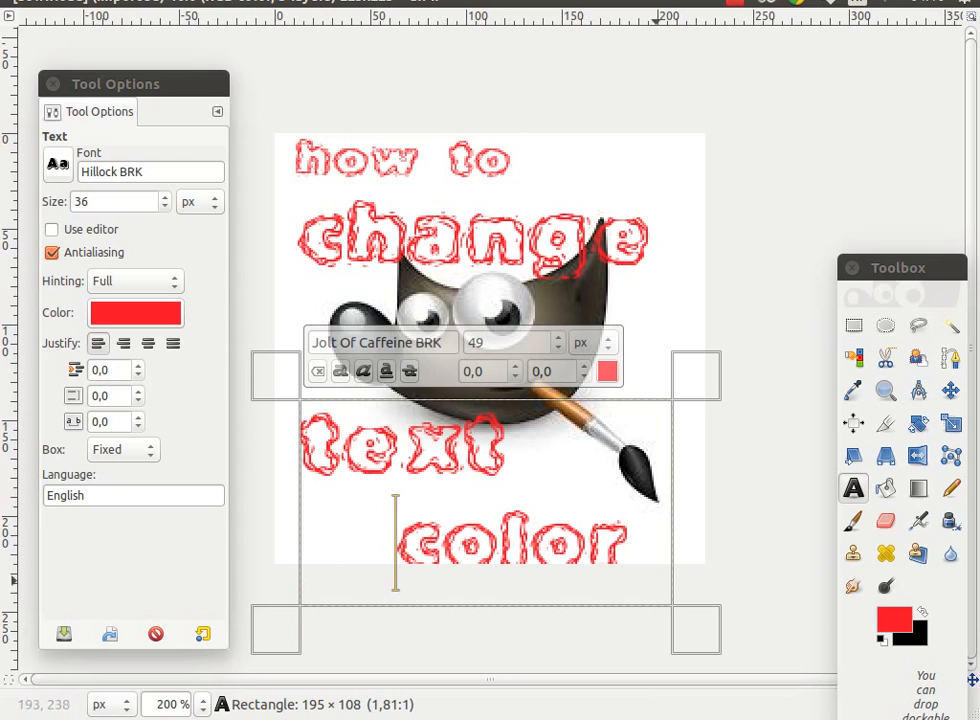
Change the color of the word "color" to a slightly toned-down green with hue 126.
{"action": "left_click_drag", "start_coordinate": [653, 550], "coordinate": [407, 554]}
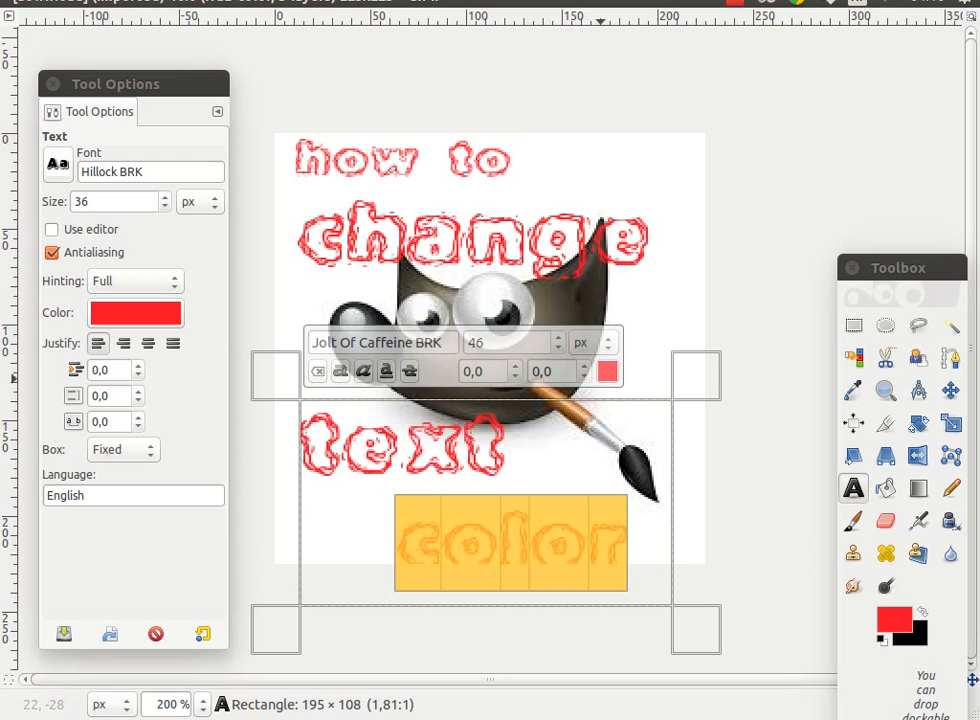
{"action": "left_click", "coordinate": [607, 371]}
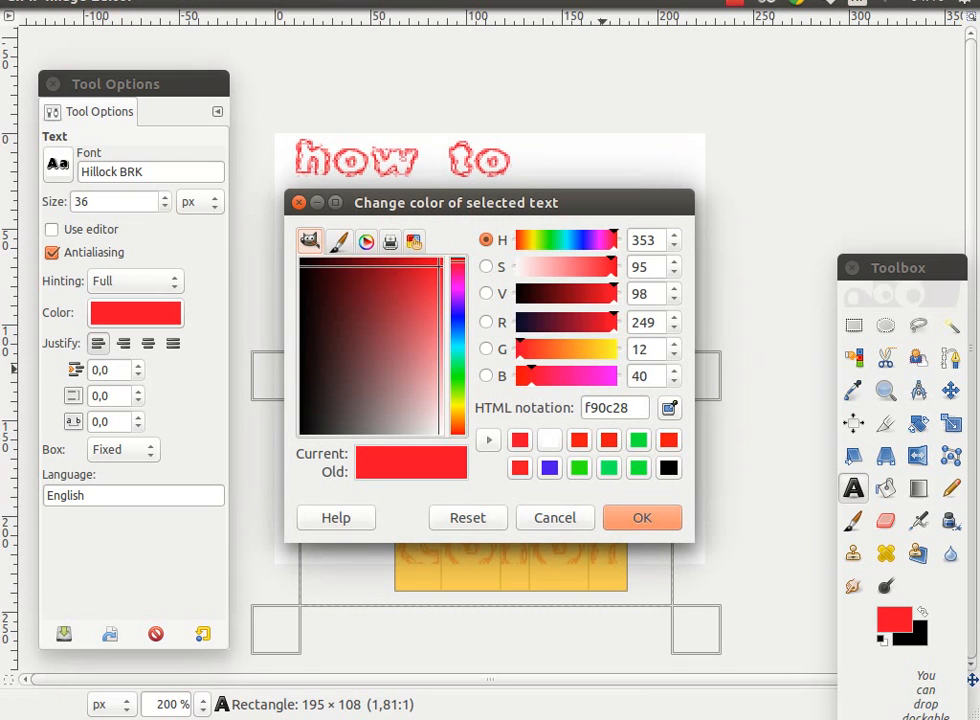
{"action": "left_click", "coordinate": [458, 373]}
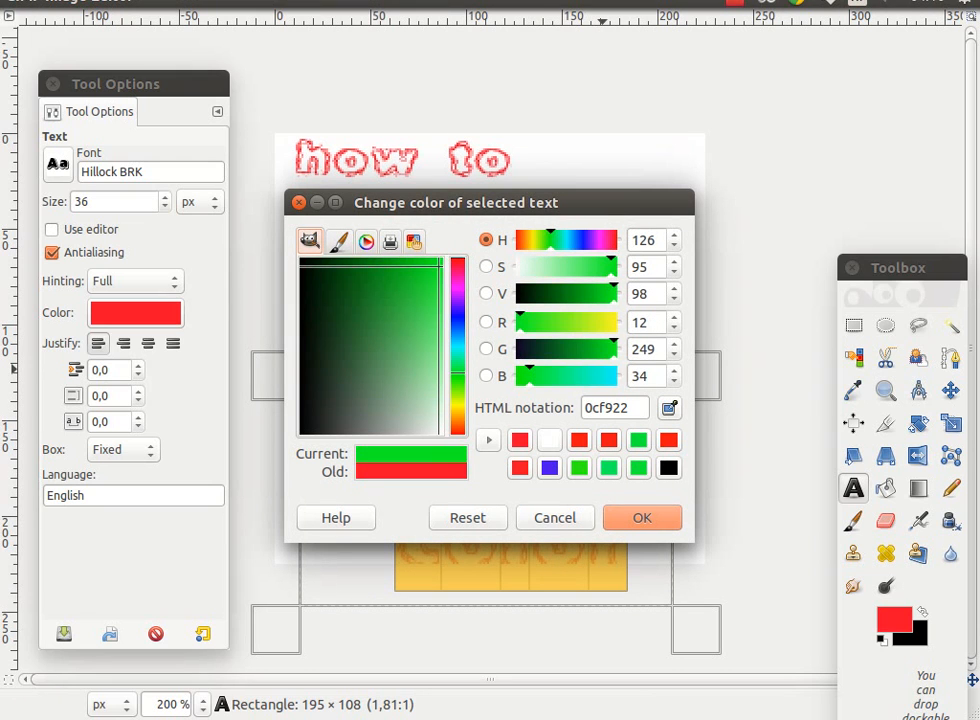
{"action": "left_click", "coordinate": [428, 267]}
{"action": "key", "text": "Return"}
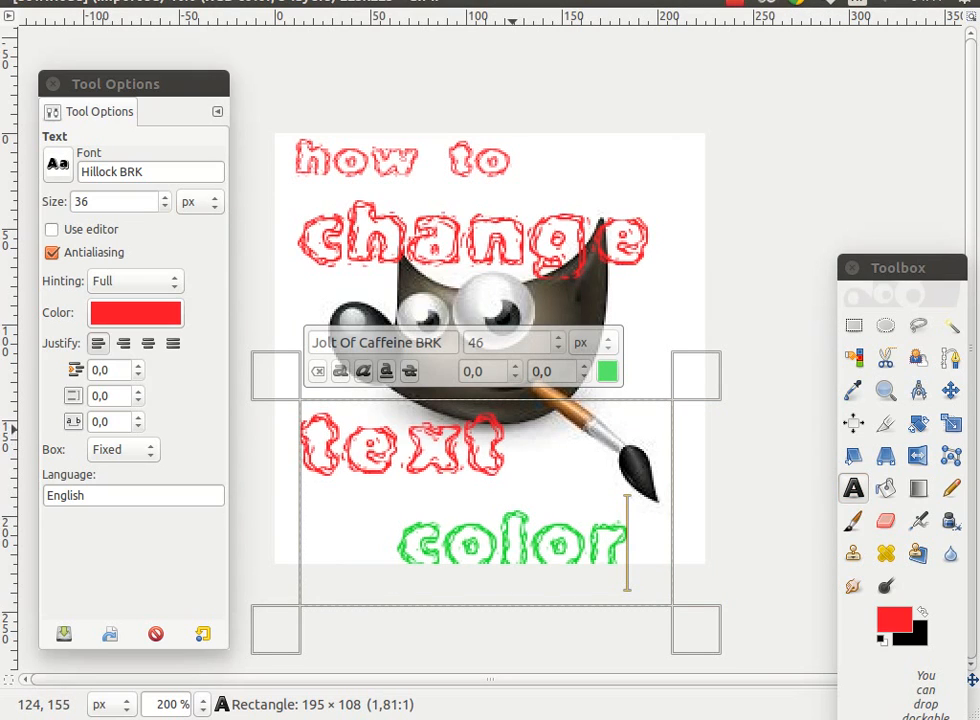
Change the color of the word "text" in the lower text box to blue 1538e8.
{"action": "left_click", "coordinate": [504, 447]}
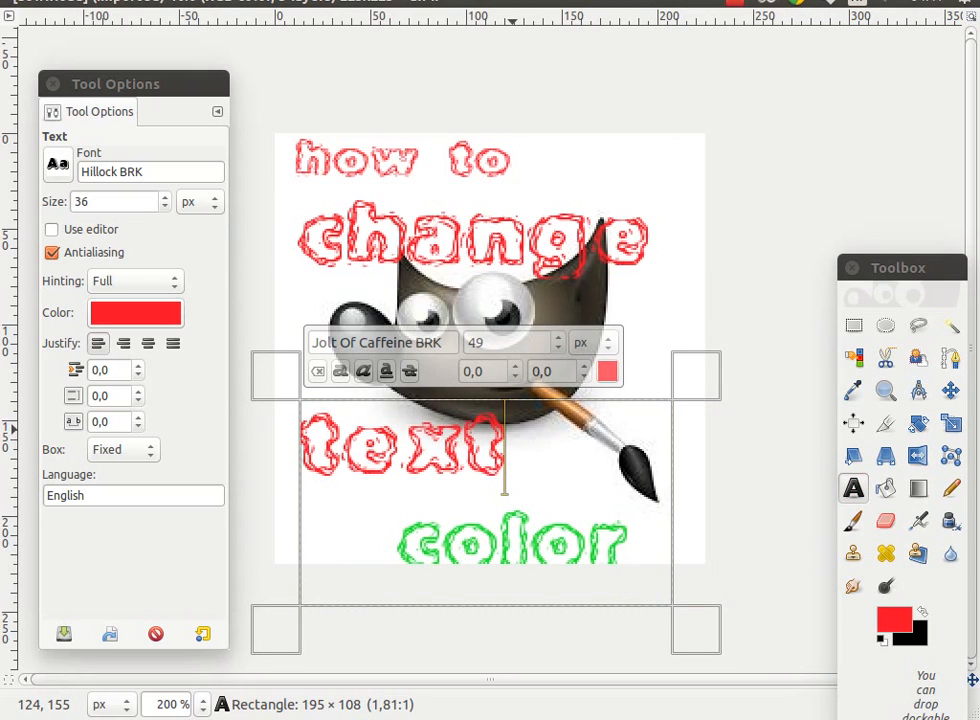
{"action": "left_click_drag", "start_coordinate": [526, 443], "coordinate": [298, 447]}
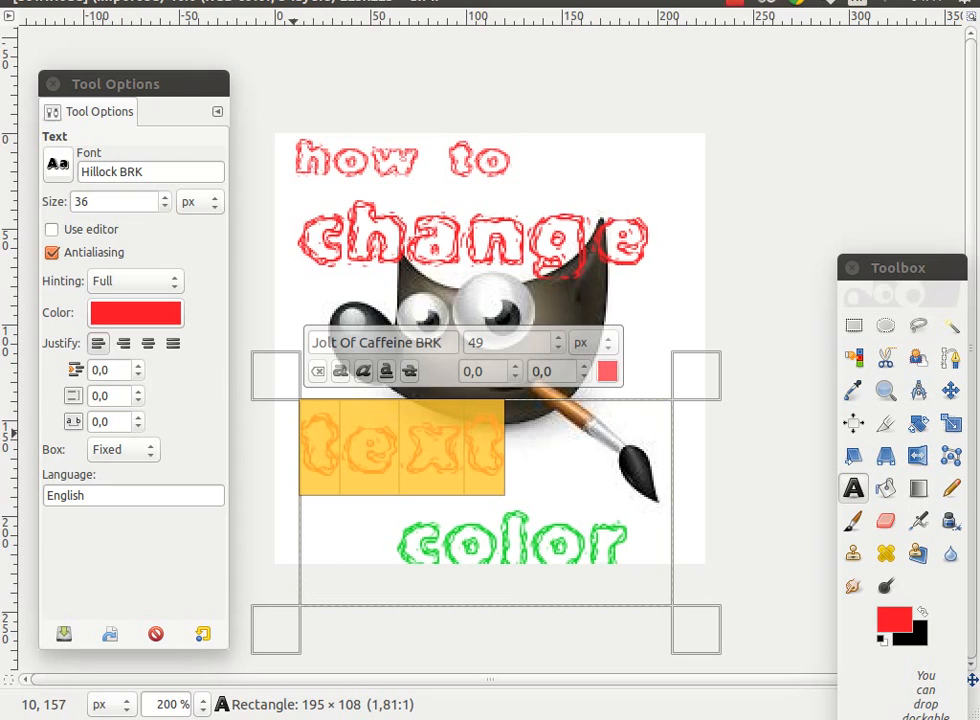
{"action": "left_click", "coordinate": [607, 371]}
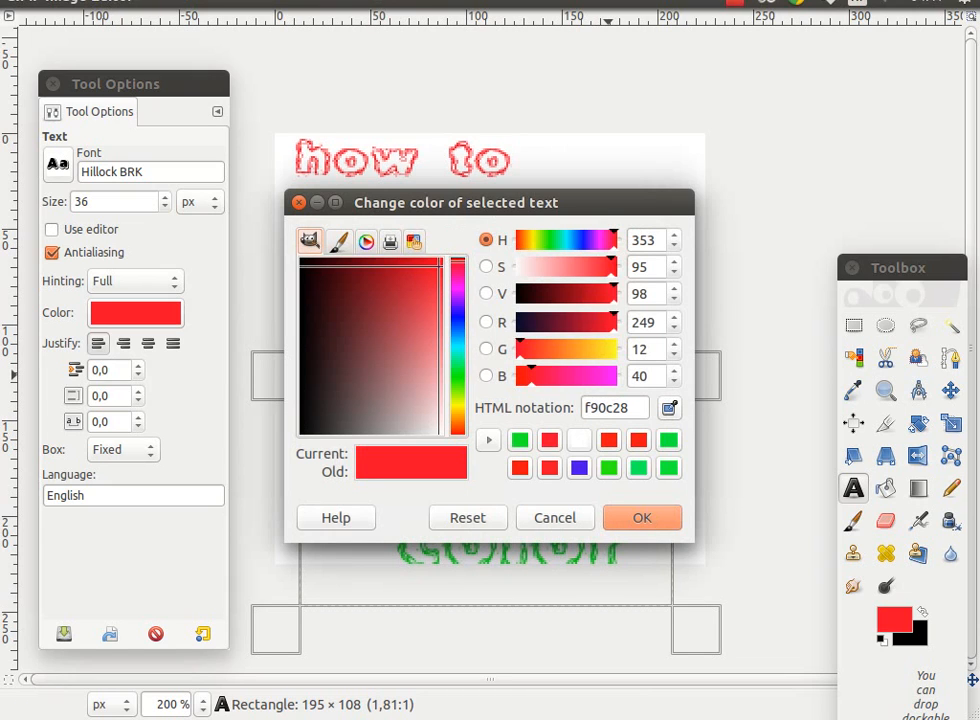
{"action": "left_click", "coordinate": [579, 240]}
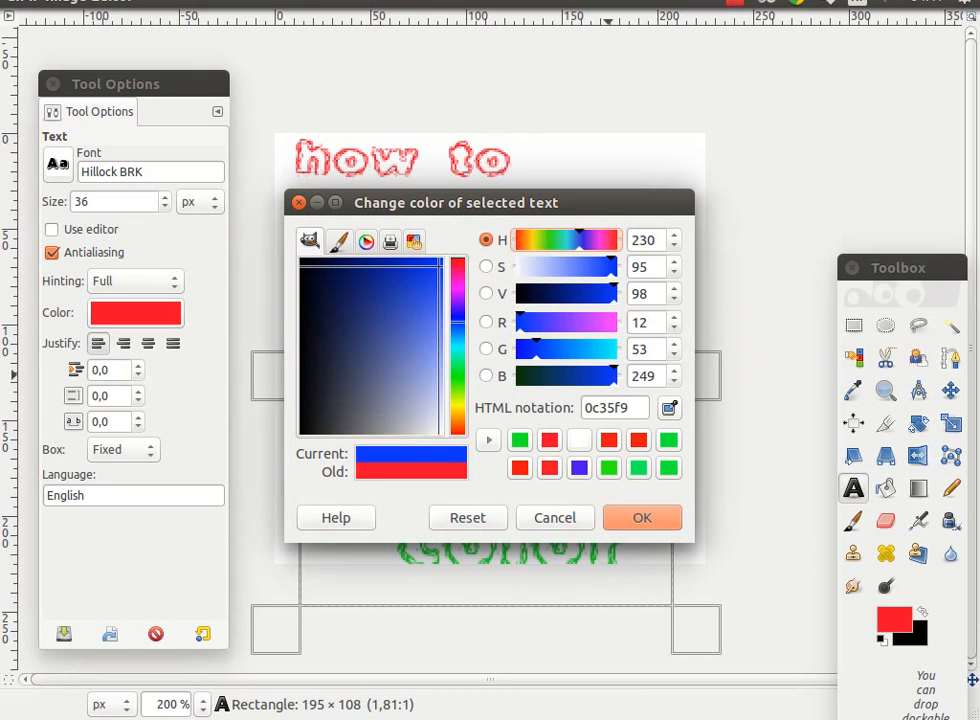
{"action": "left_click", "coordinate": [430, 274]}
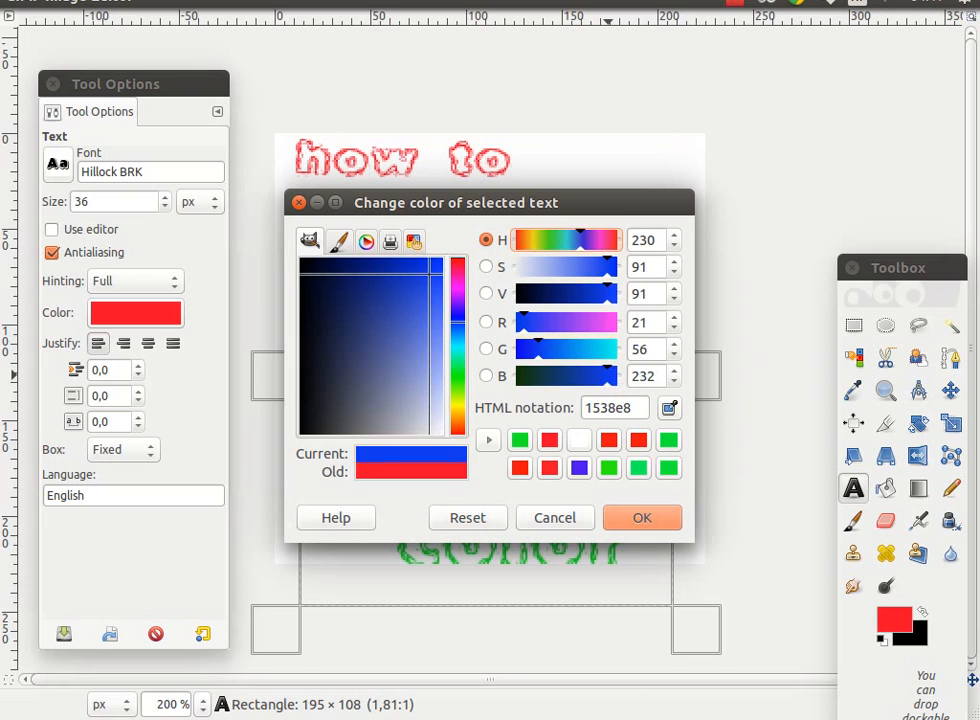
{"action": "left_click", "coordinate": [636, 518]}
{"action": "left_click", "coordinate": [540, 475]}
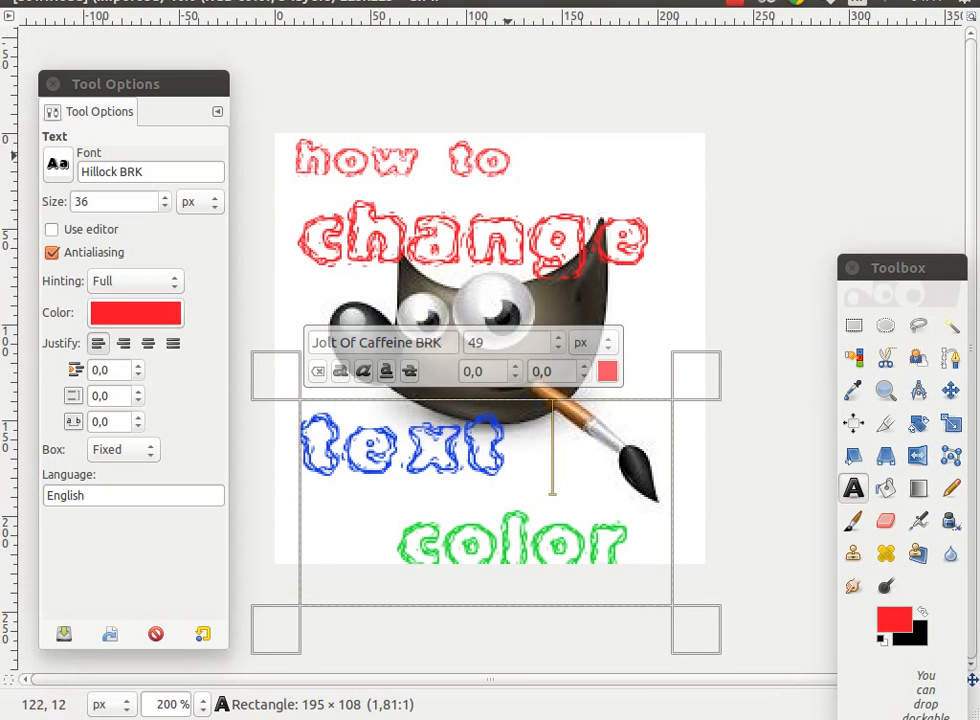
Change the color of "how to" in the upper text box to yellow f9ea0e.
{"action": "left_click", "coordinate": [485, 177]}
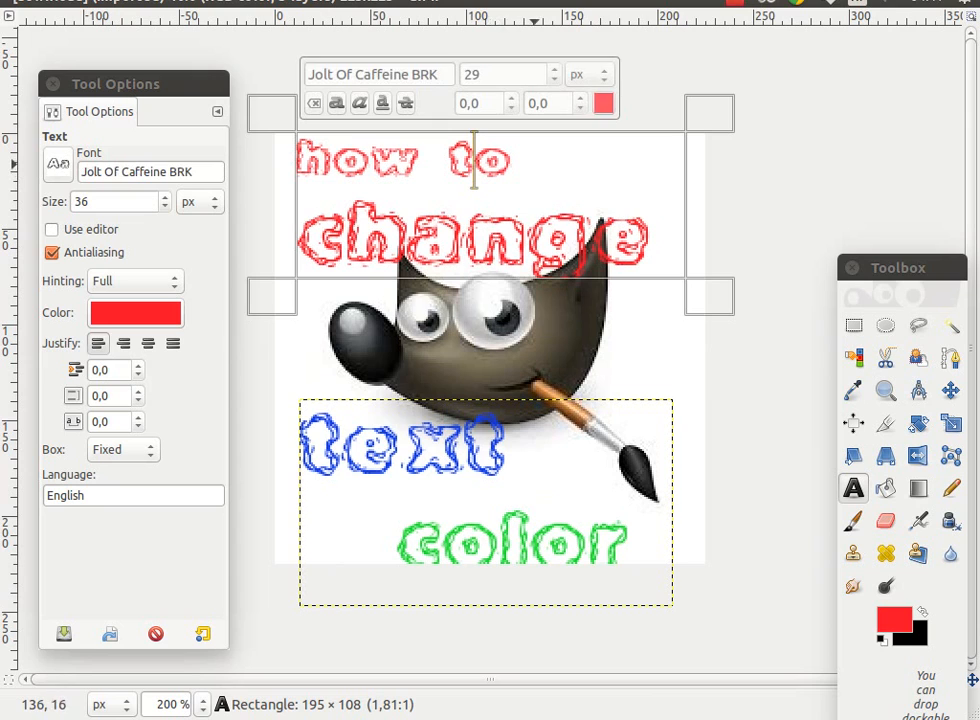
{"action": "left_click_drag", "start_coordinate": [536, 162], "coordinate": [310, 150]}
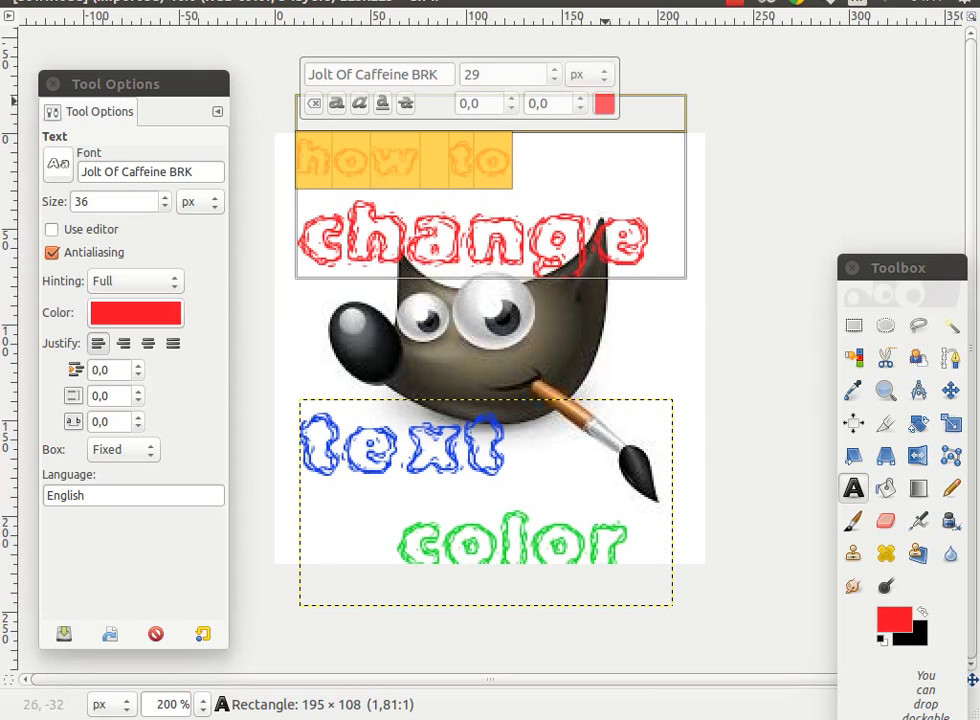
{"action": "left_click", "coordinate": [603, 103]}
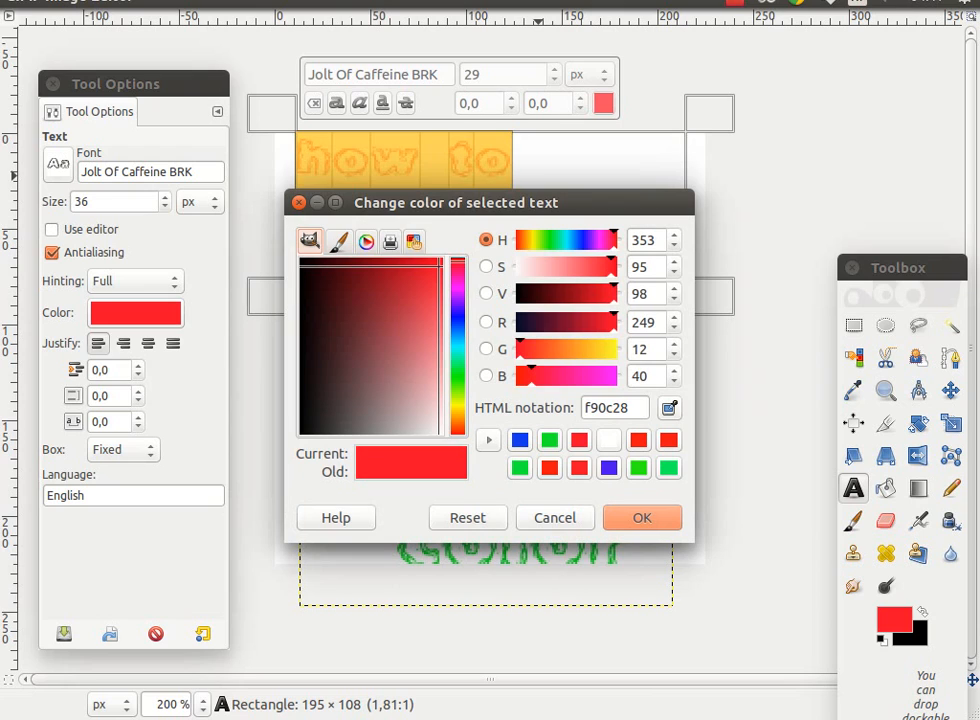
{"action": "left_click", "coordinate": [609, 349]}
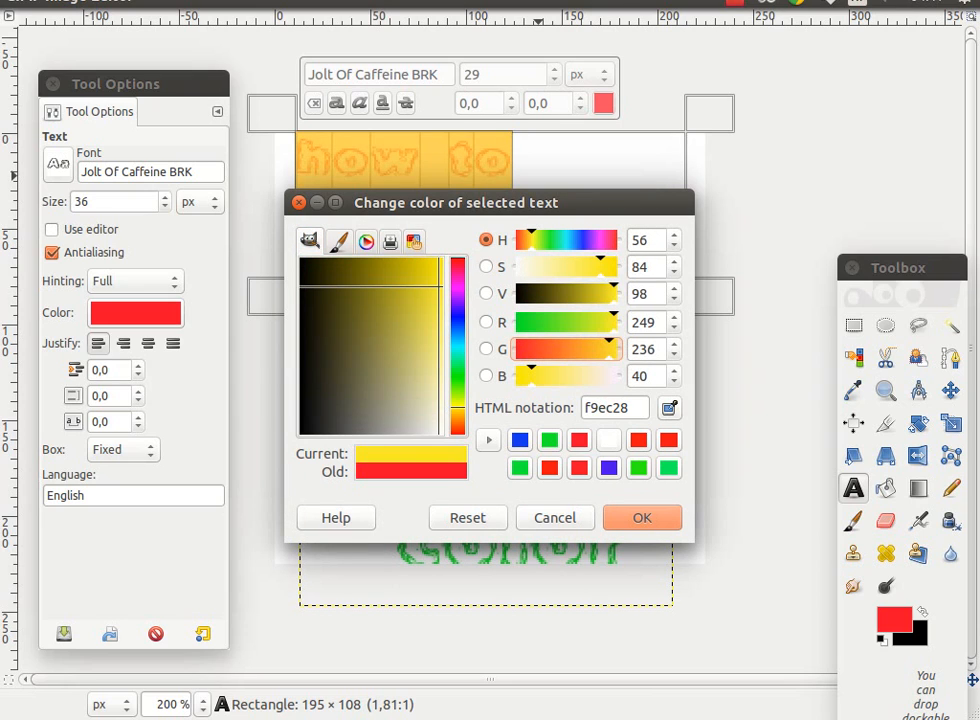
{"action": "left_click", "coordinate": [610, 266]}
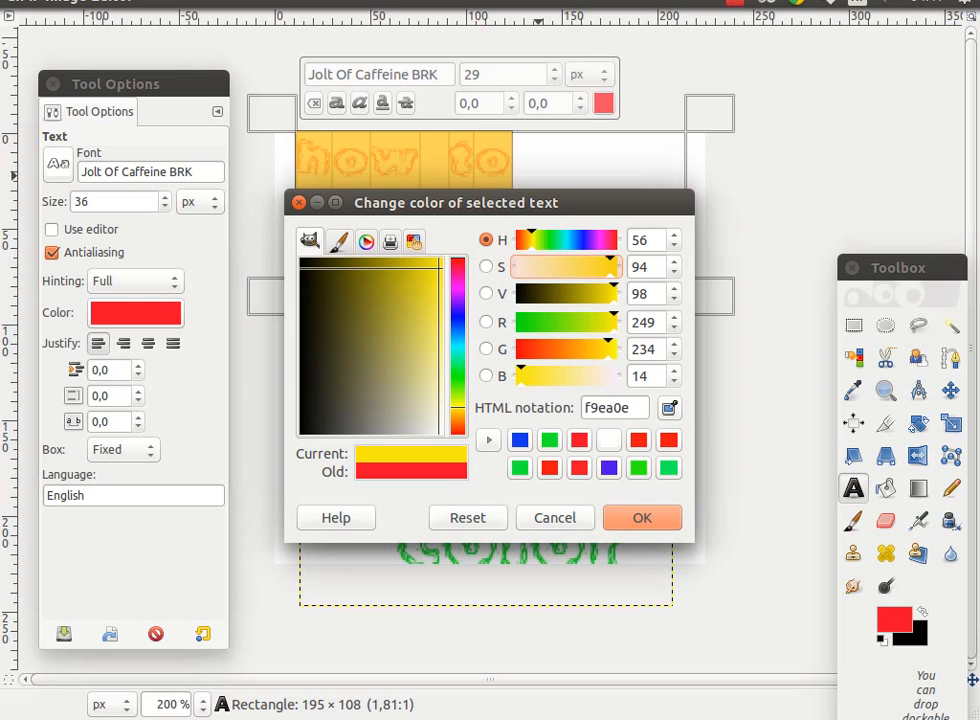
{"action": "left_click", "coordinate": [641, 517]}
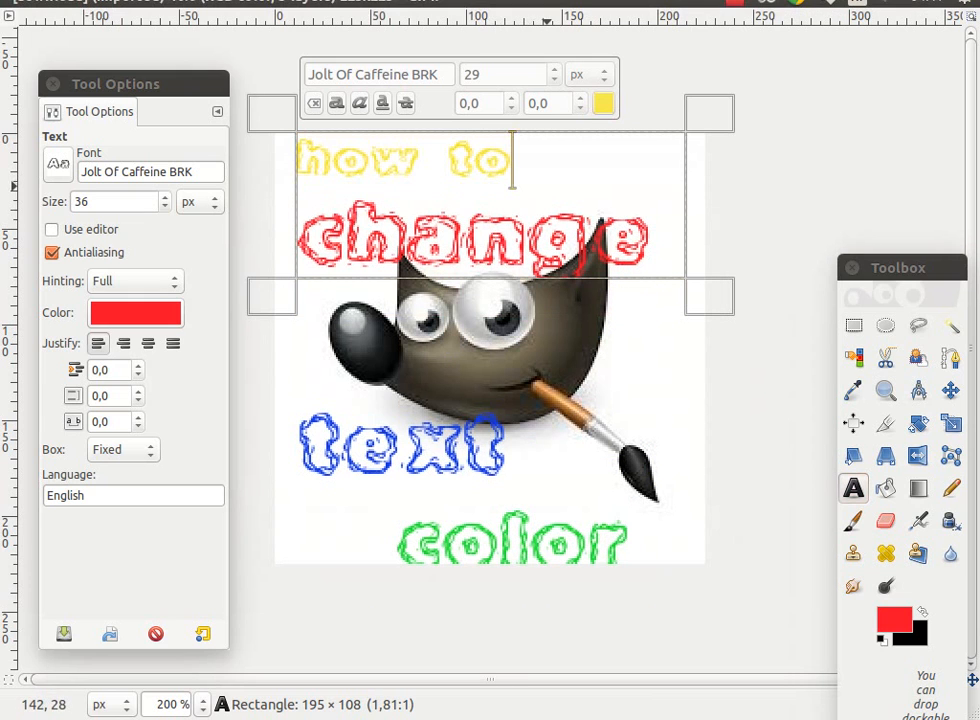
Change the color of "how to" in the upper text box to orange f98d0e.
{"action": "left_click_drag", "start_coordinate": [546, 163], "coordinate": [289, 142]}
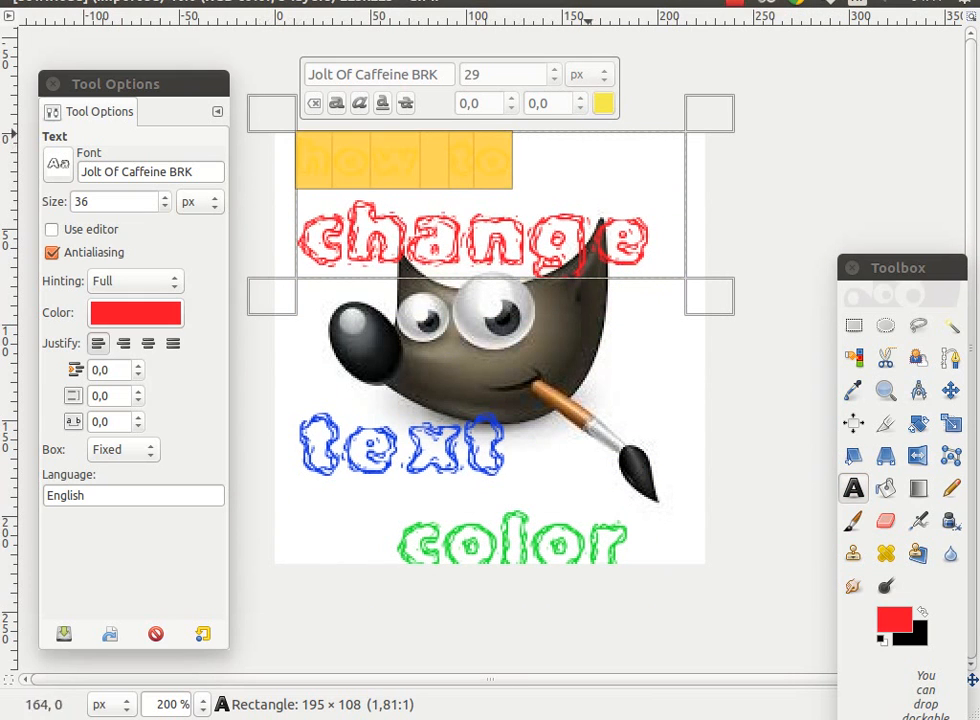
{"action": "left_click", "coordinate": [603, 103]}
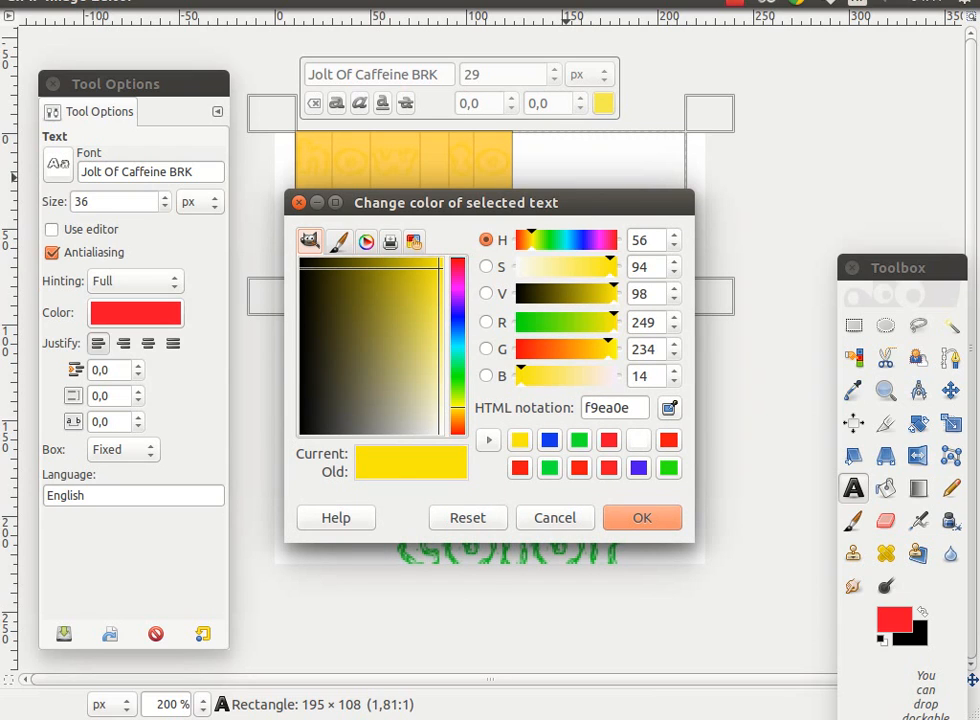
{"action": "left_click_drag", "start_coordinate": [532, 240], "coordinate": [520, 240]}
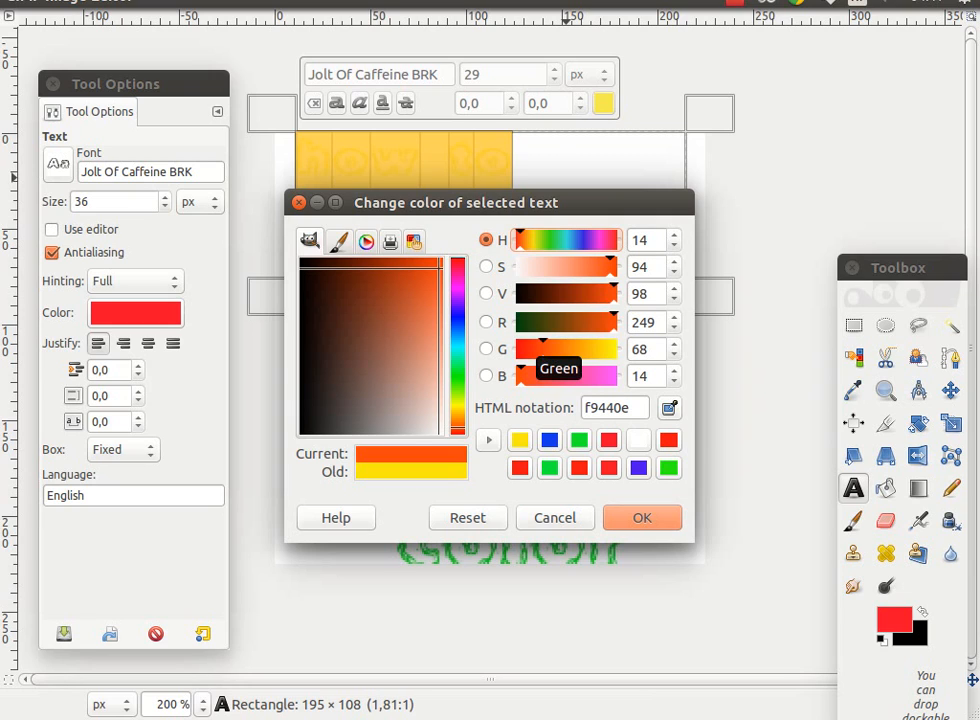
{"action": "left_click", "coordinate": [571, 349]}
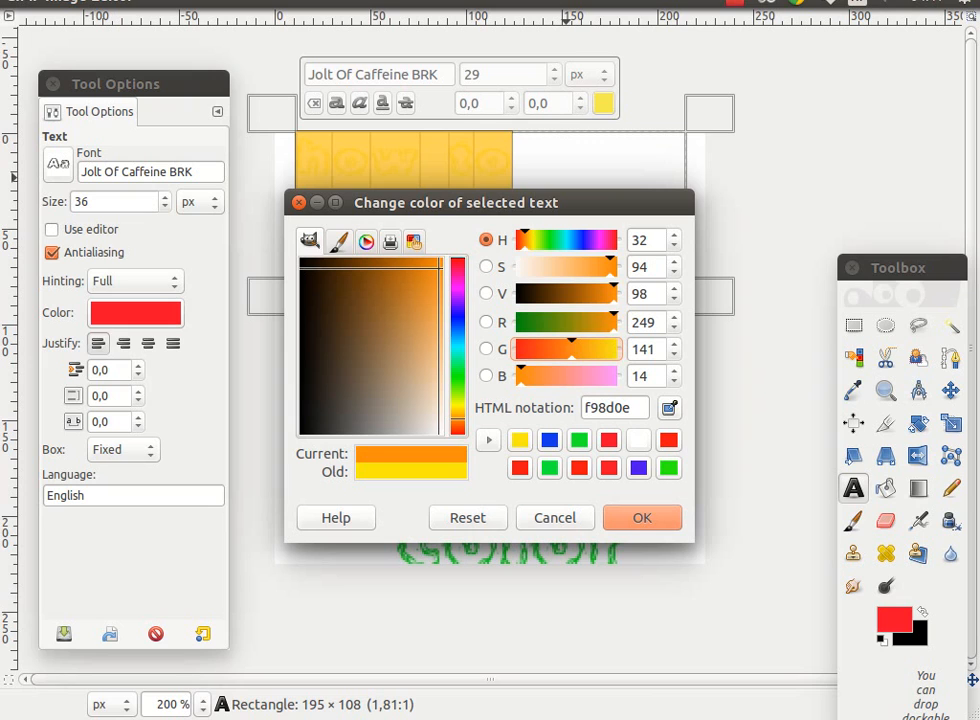
{"action": "left_click", "coordinate": [642, 517]}
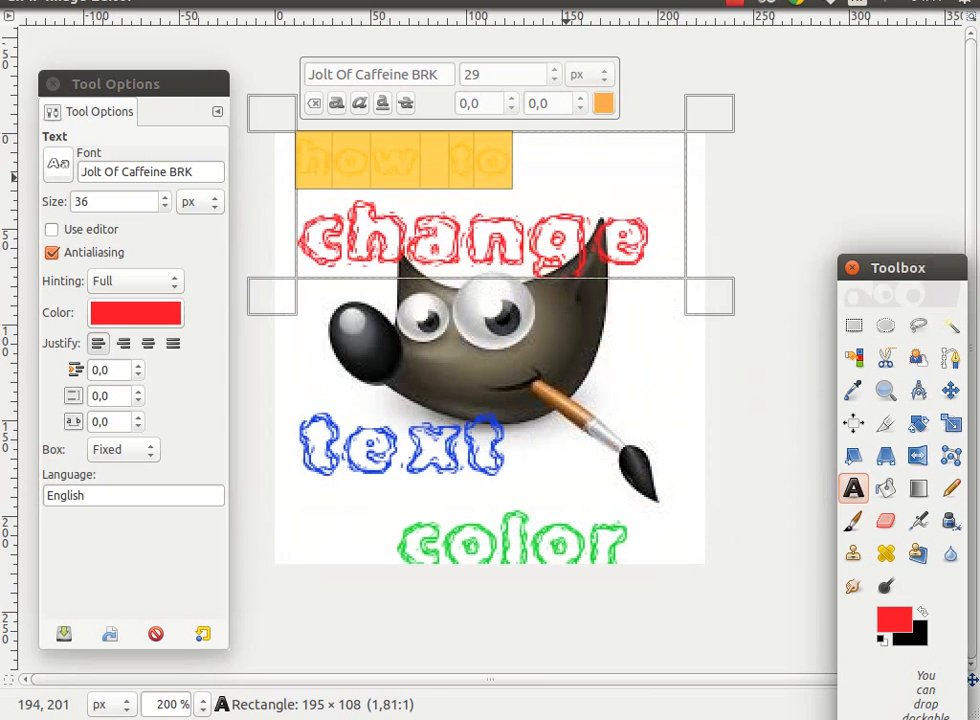
{"action": "left_click", "coordinate": [588, 195]}
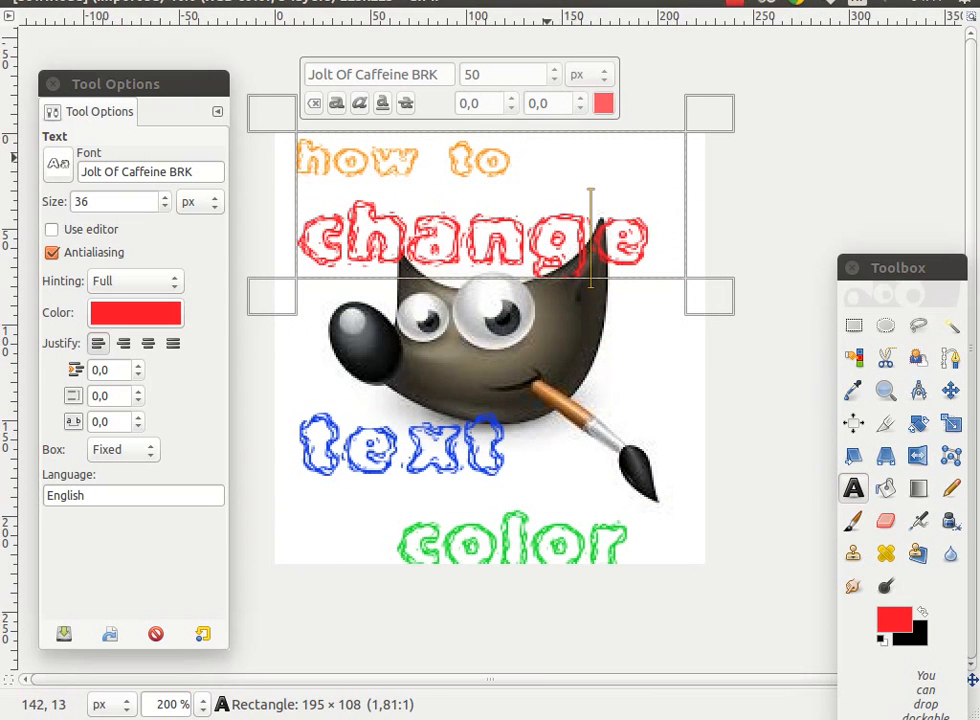
Increase the font size of "how to" in the upper text box to 30 px.
{"action": "left_click_drag", "start_coordinate": [557, 156], "coordinate": [283, 146]}
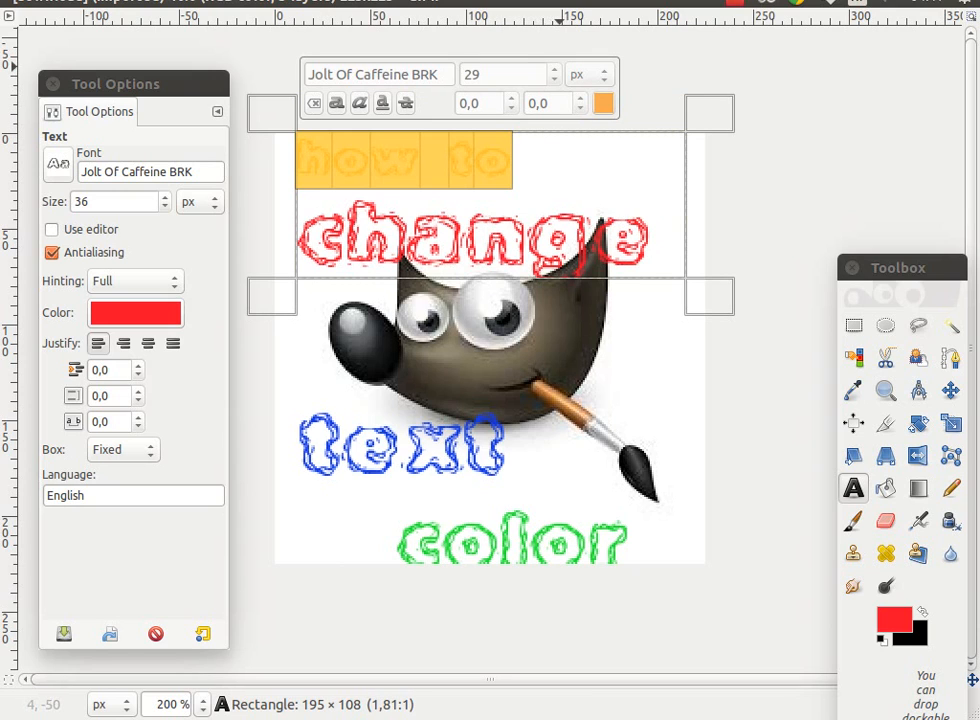
{"action": "left_click", "coordinate": [554, 68]}
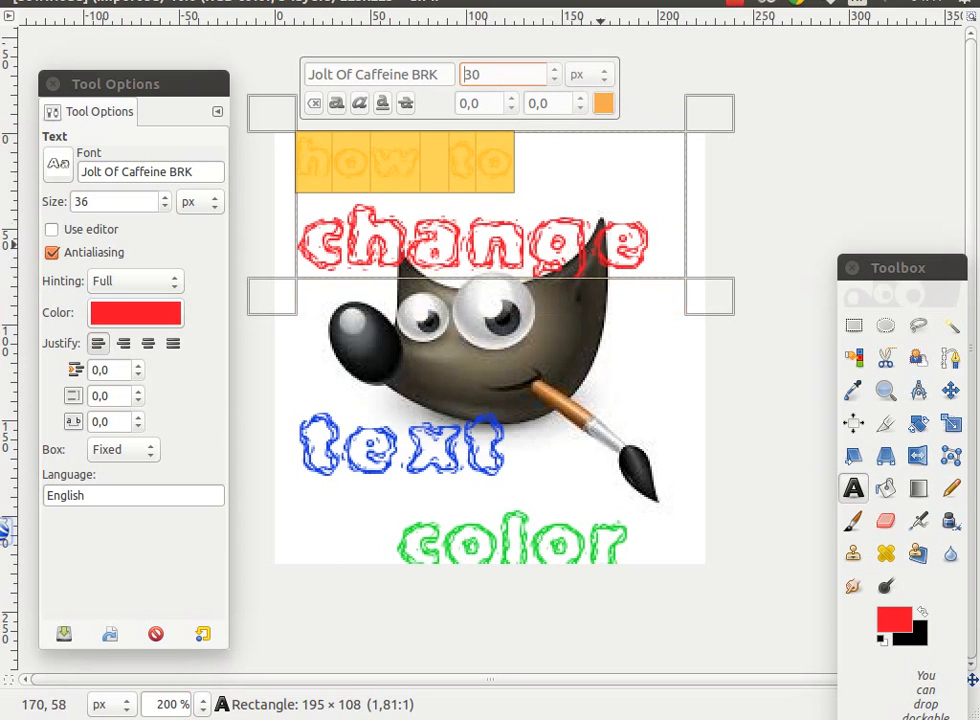
{"action": "left_click", "coordinate": [616, 214]}
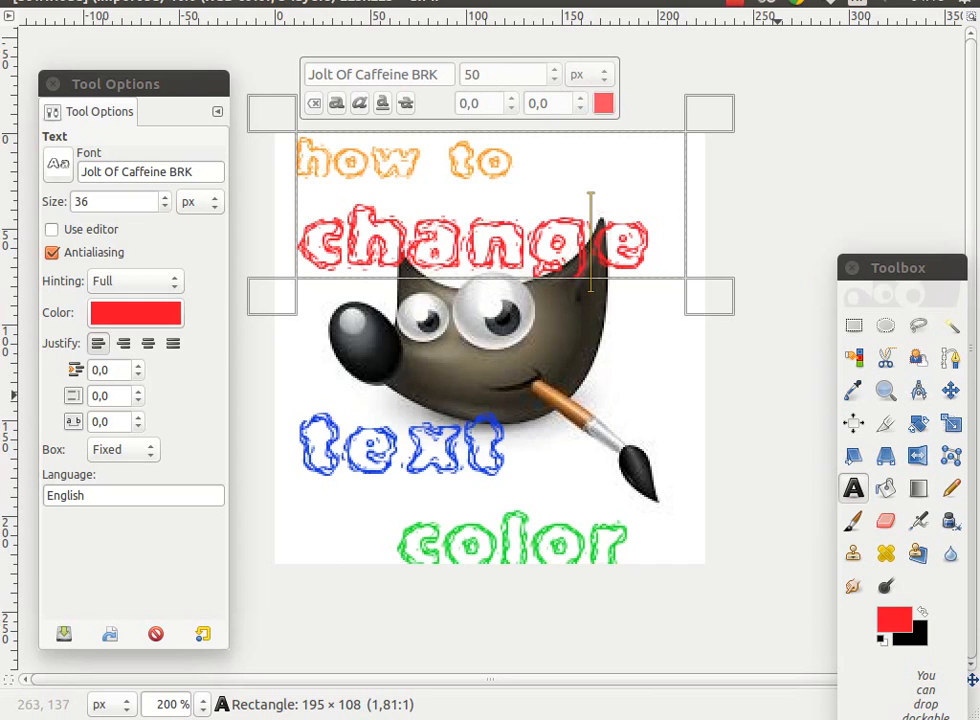
Try to shift the "how to change" text slightly up and left with the Move tool, and undo the layer move.
{"action": "left_click", "coordinate": [950, 390]}
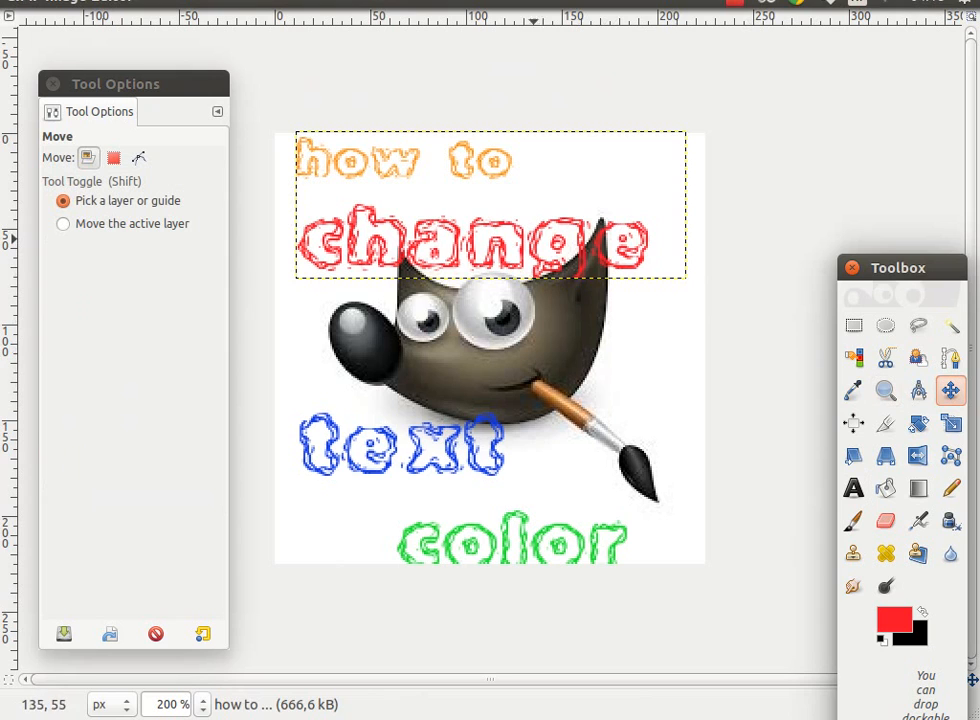
{"action": "left_click_drag", "start_coordinate": [502, 218], "coordinate": [487, 210]}
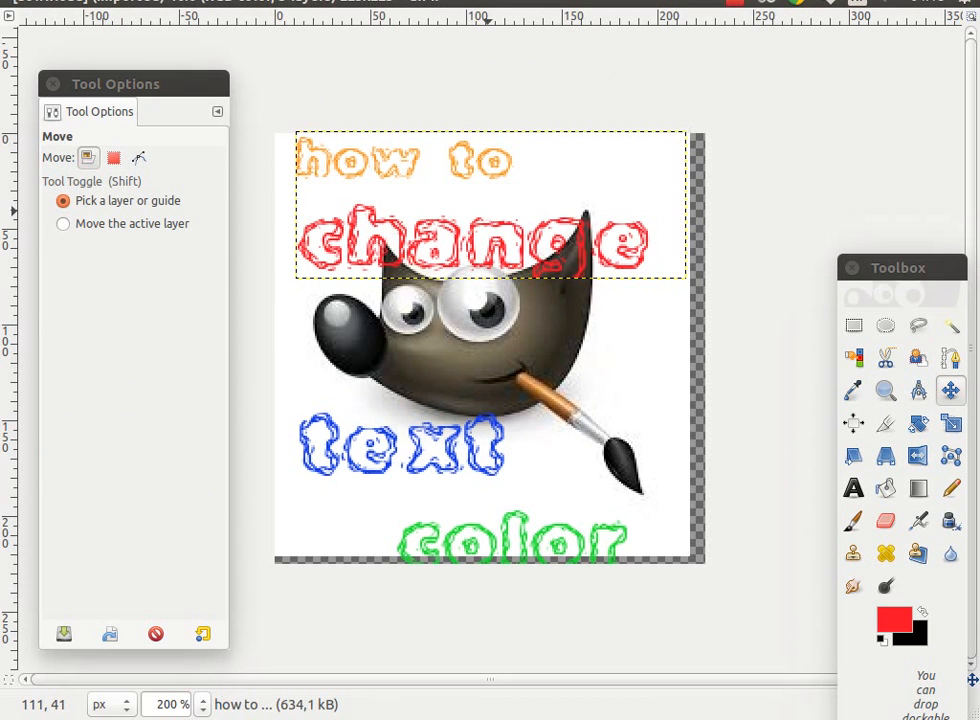
{"action": "right_click", "coordinate": [500, 236]}
{"action": "mouse_move", "coordinate": [533, 280]}
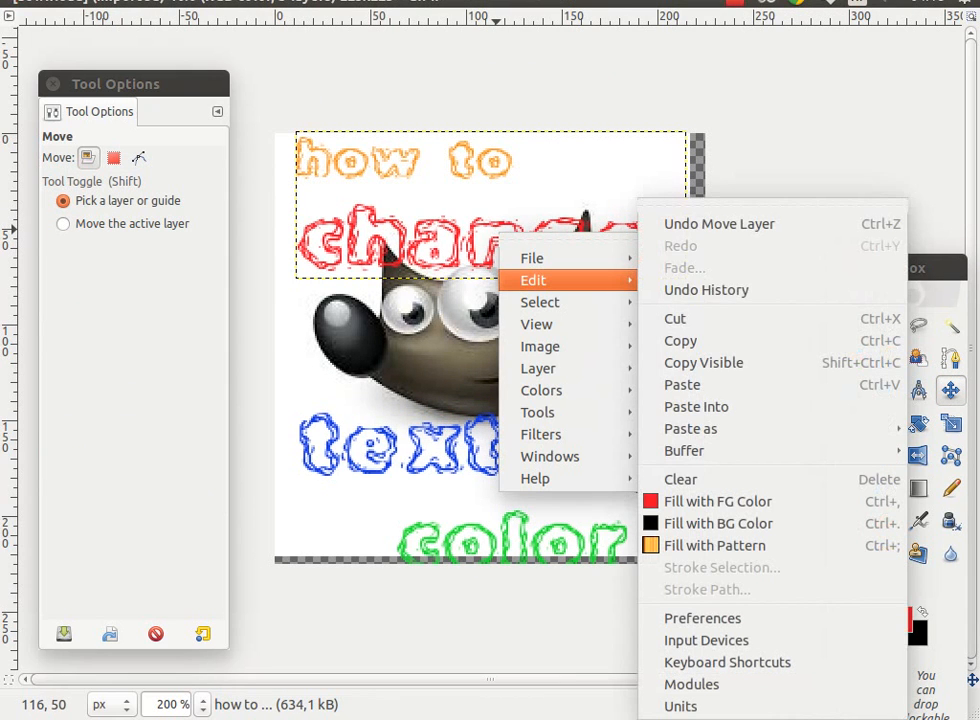
{"action": "left_click", "coordinate": [722, 221]}
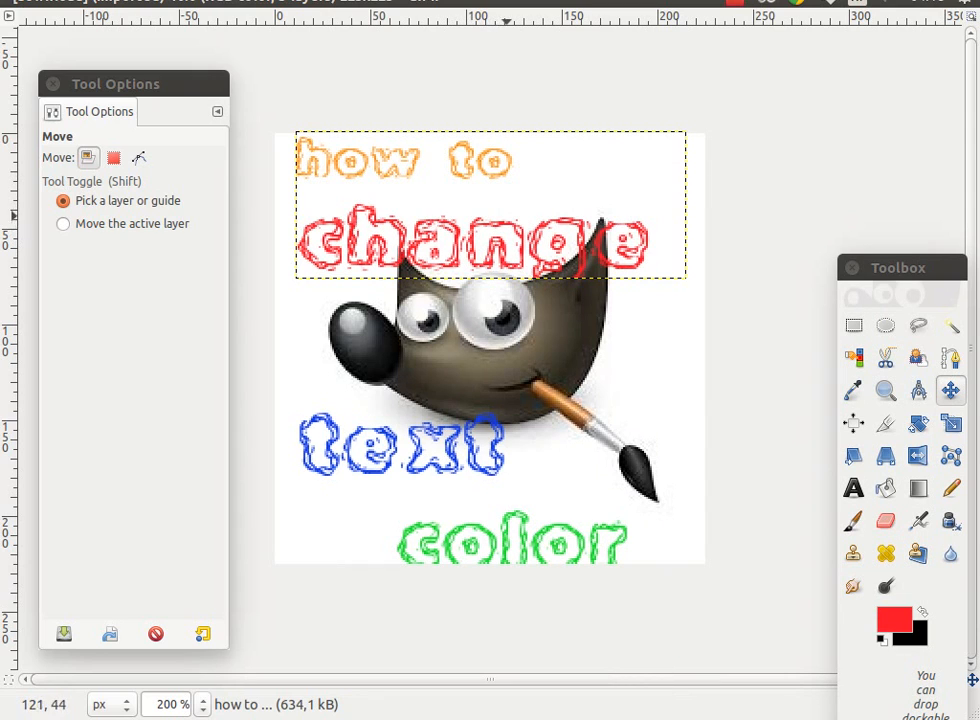
Move the "how to change" text layer 10 px to the left, keeping its vertical position.
{"action": "left_click", "coordinate": [950, 390]}
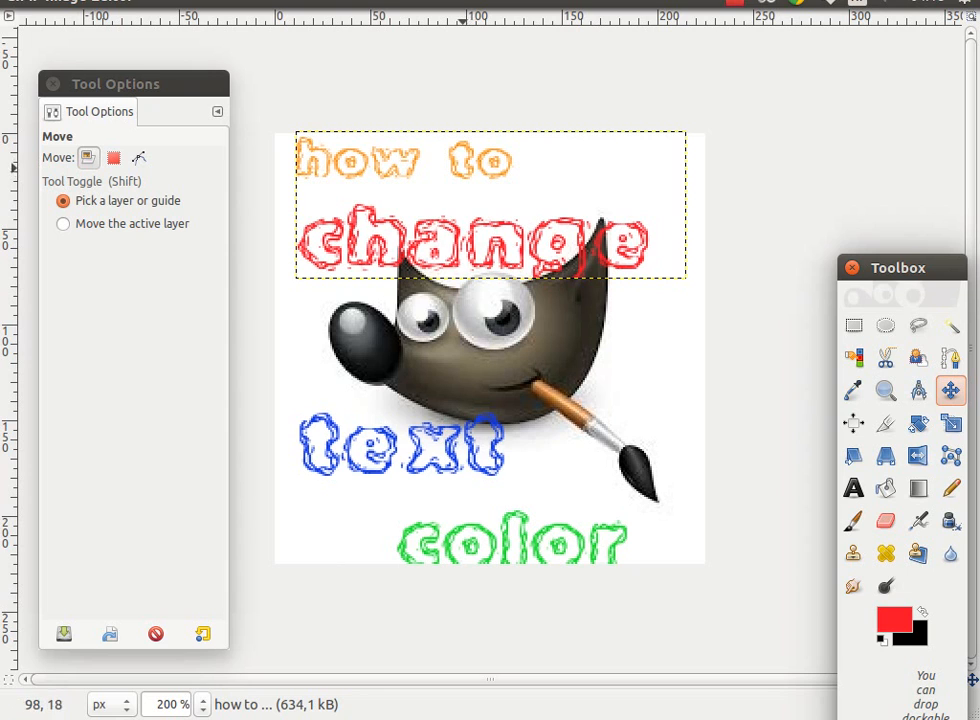
{"action": "left_click_drag", "start_coordinate": [454, 159], "coordinate": [477, 143]}
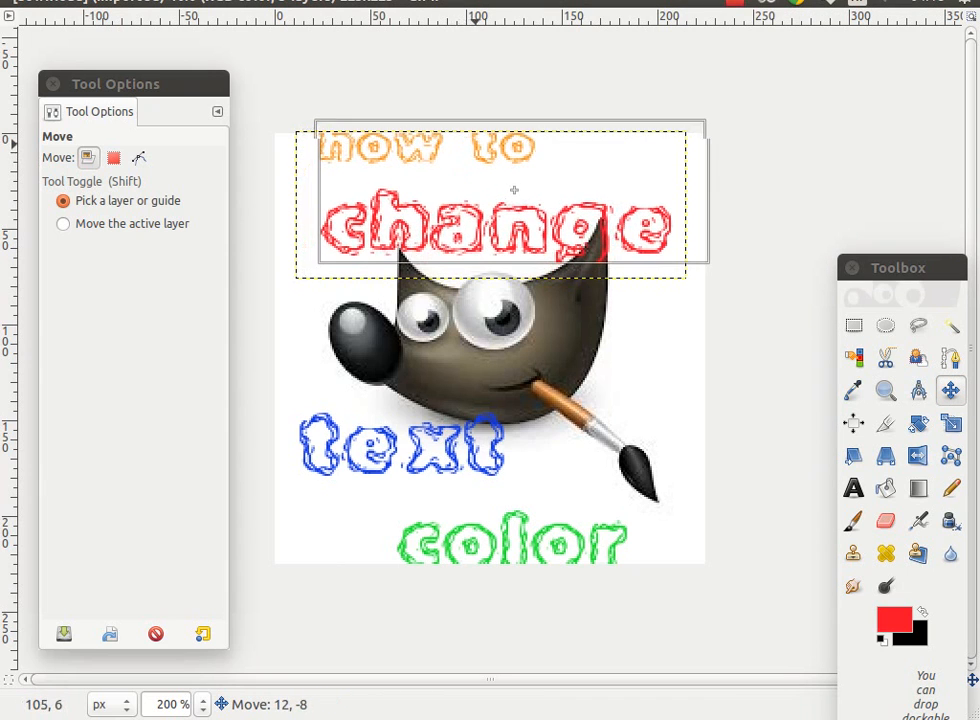
{"action": "left_click_drag", "start_coordinate": [514, 189], "coordinate": [472, 205]}
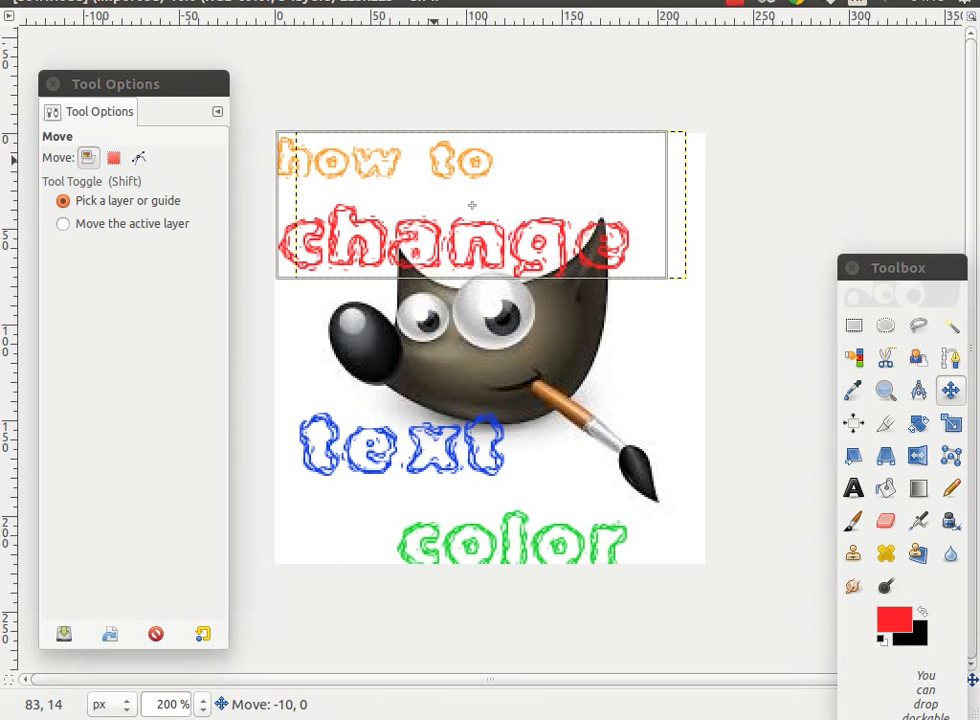
{"action": "left_click_drag", "start_coordinate": [472, 205], "coordinate": [472, 205]}
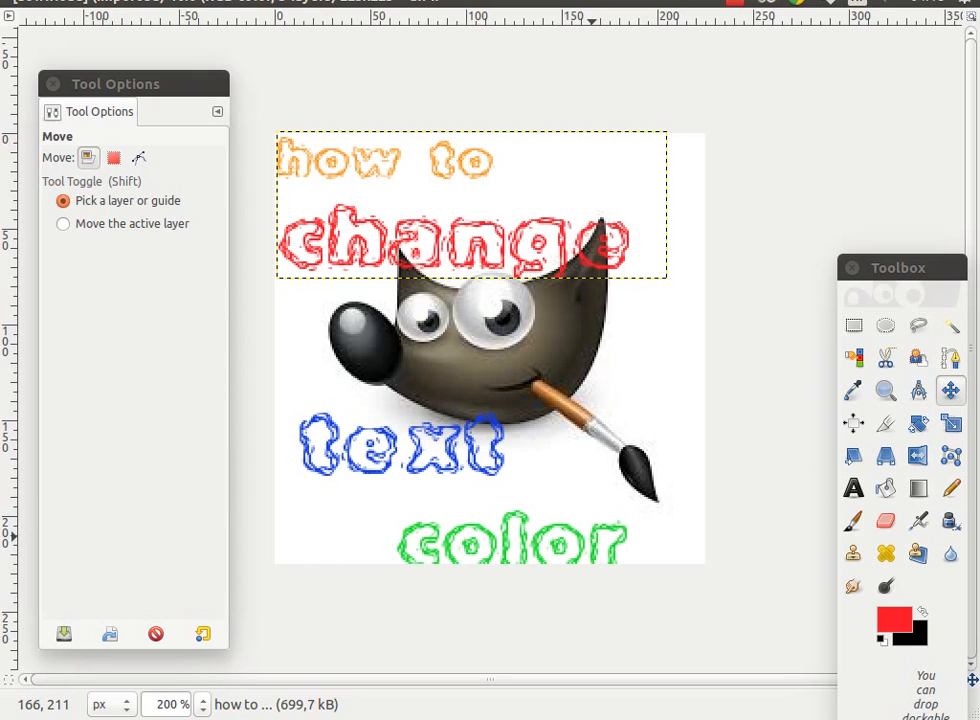
Change the color of the letter "r" in "color" to orange f17a16.
{"action": "left_click", "coordinate": [853, 488]}
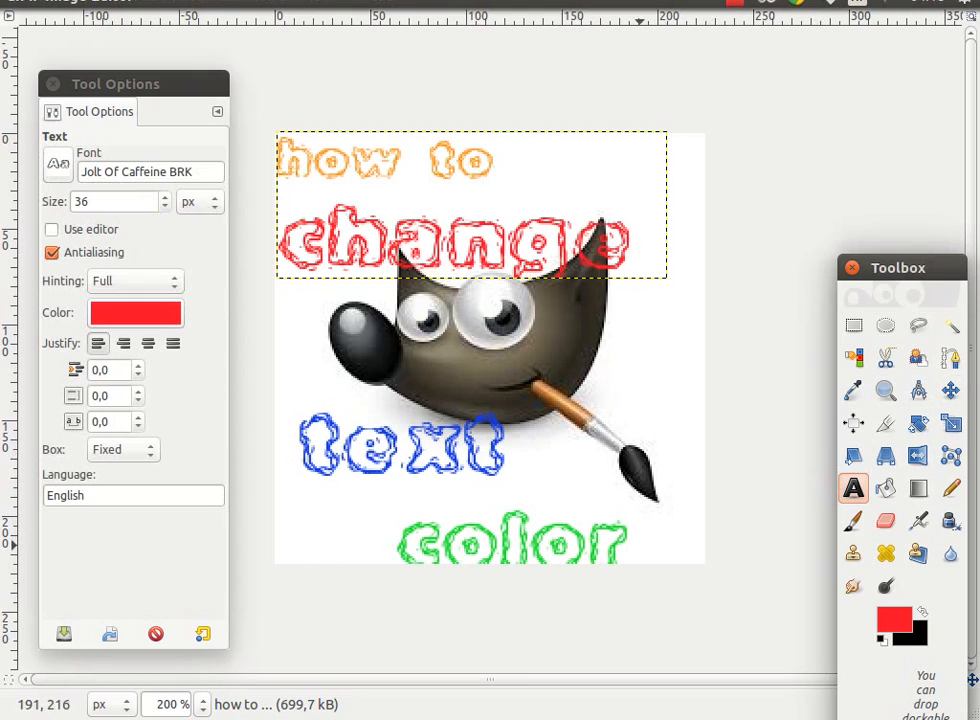
{"action": "left_click", "coordinate": [519, 543]}
{"action": "left_click_drag", "start_coordinate": [650, 539], "coordinate": [600, 535]}
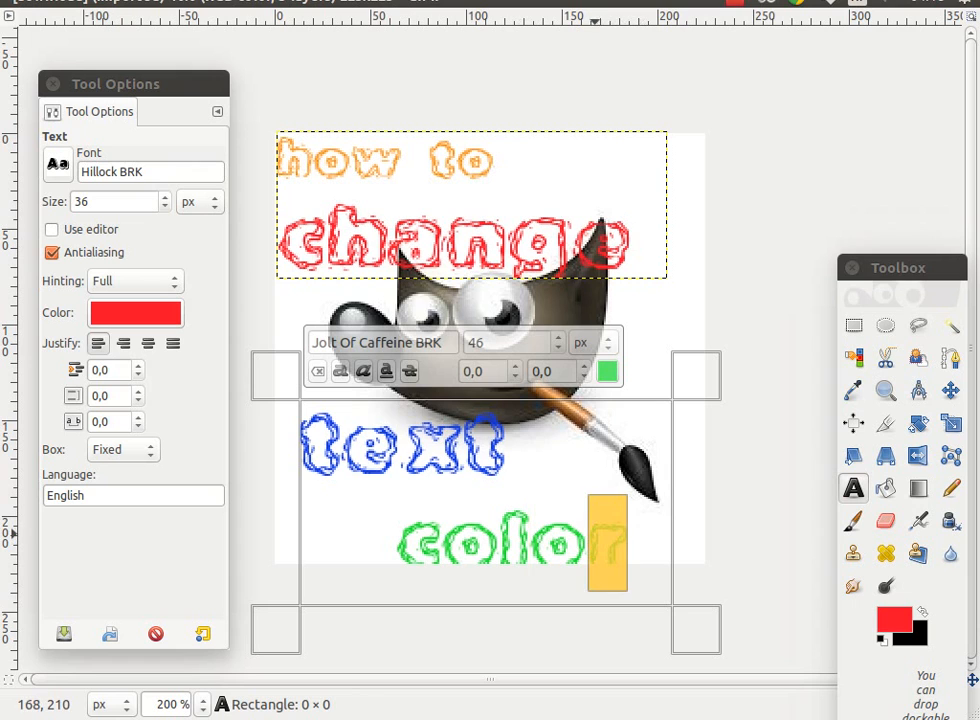
{"action": "left_click", "coordinate": [607, 371]}
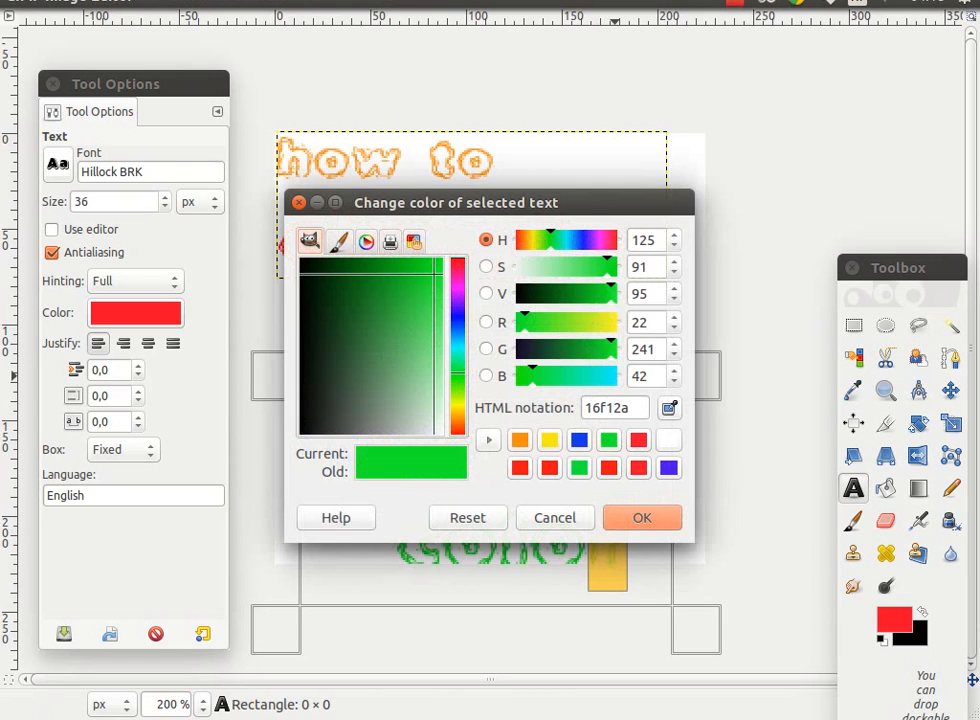
{"action": "left_click", "coordinate": [519, 440]}
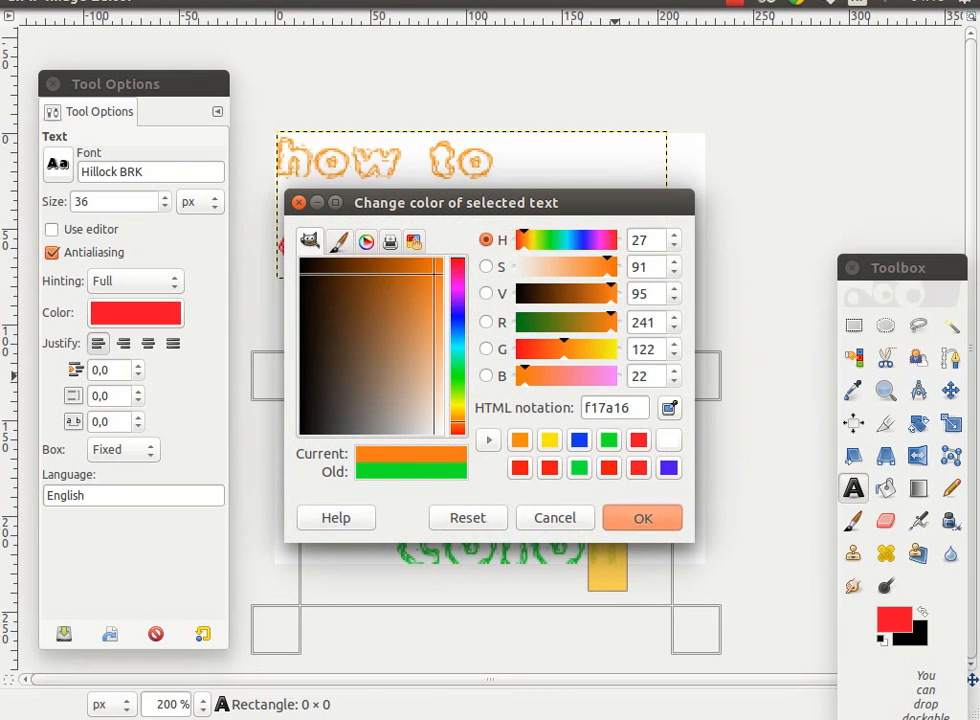
{"action": "left_click", "coordinate": [642, 517]}
{"action": "left_click", "coordinate": [630, 545]}
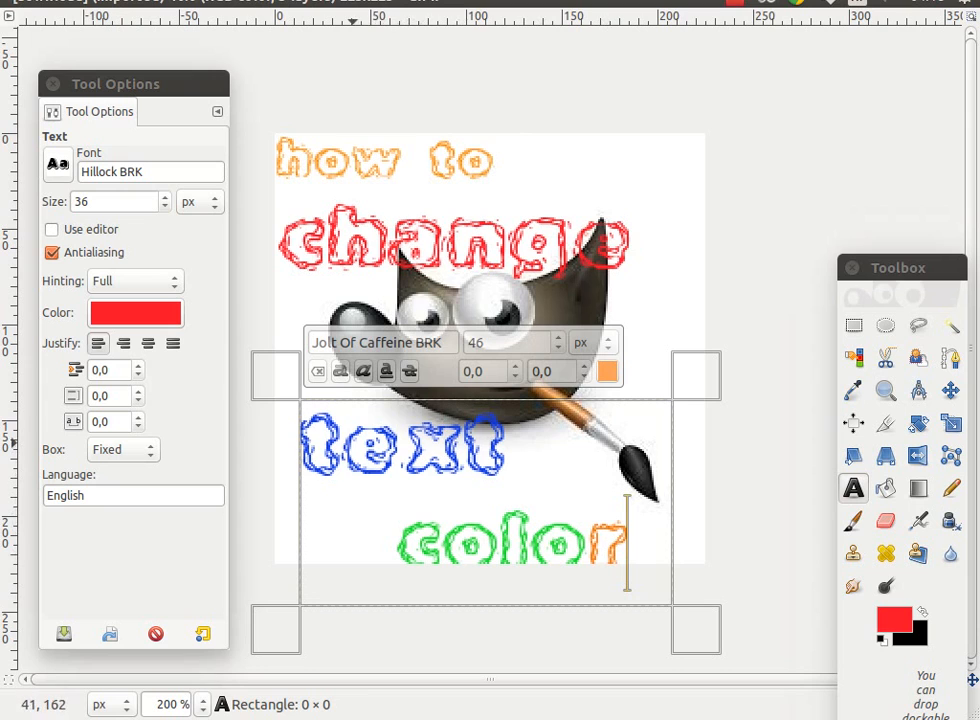
Change the color of the first "t" in "text" to red.
{"action": "left_click_drag", "start_coordinate": [352, 453], "coordinate": [308, 453]}
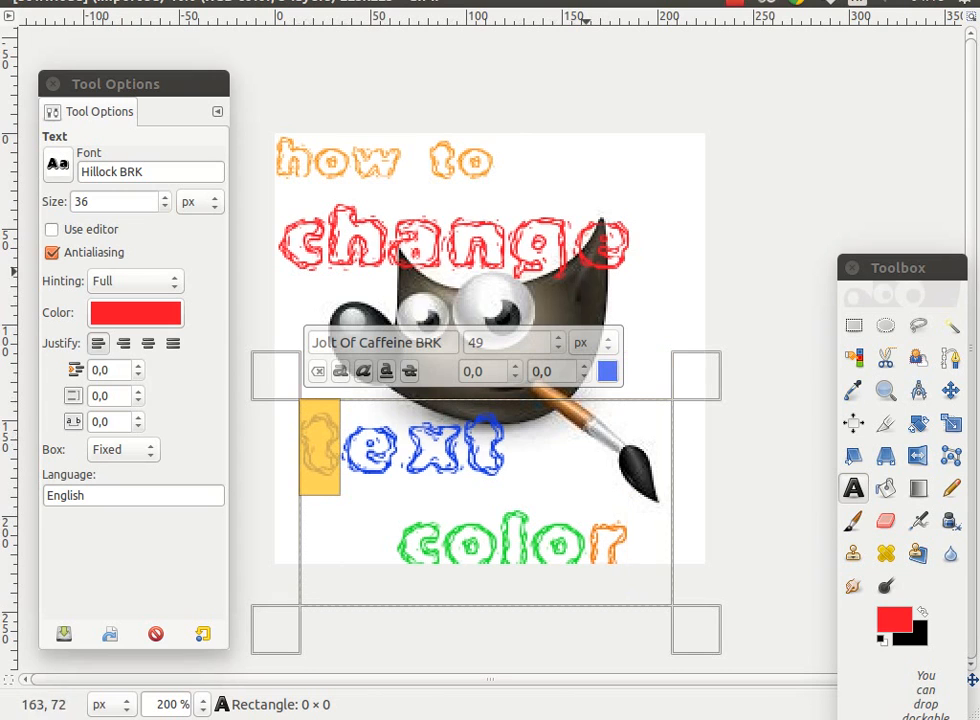
{"action": "left_click", "coordinate": [607, 371]}
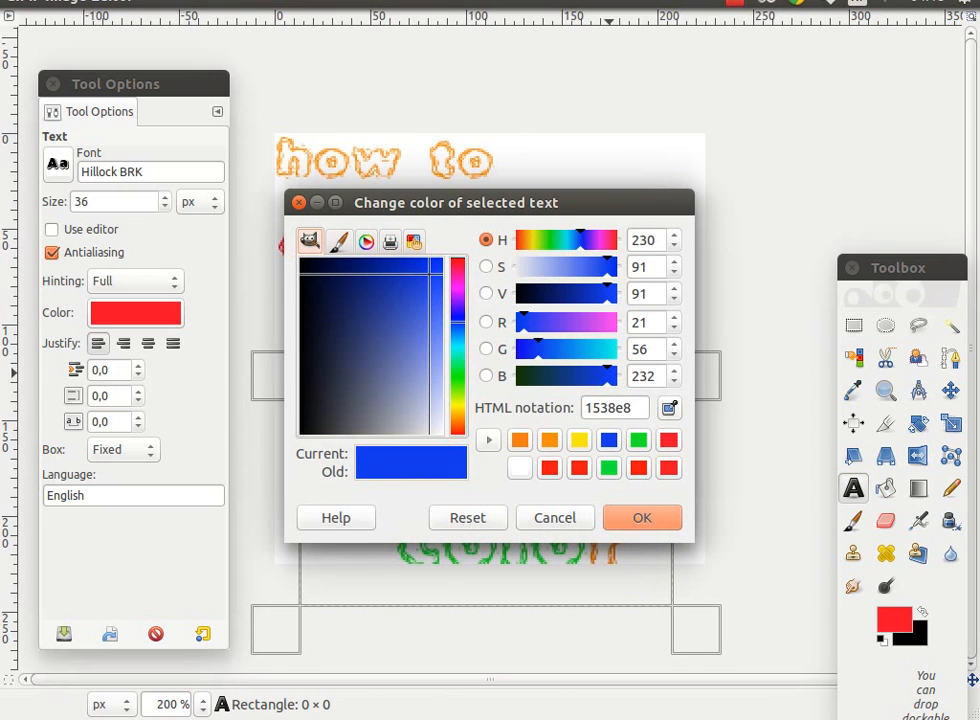
{"action": "left_click", "coordinate": [458, 262]}
{"action": "left_click", "coordinate": [641, 517]}
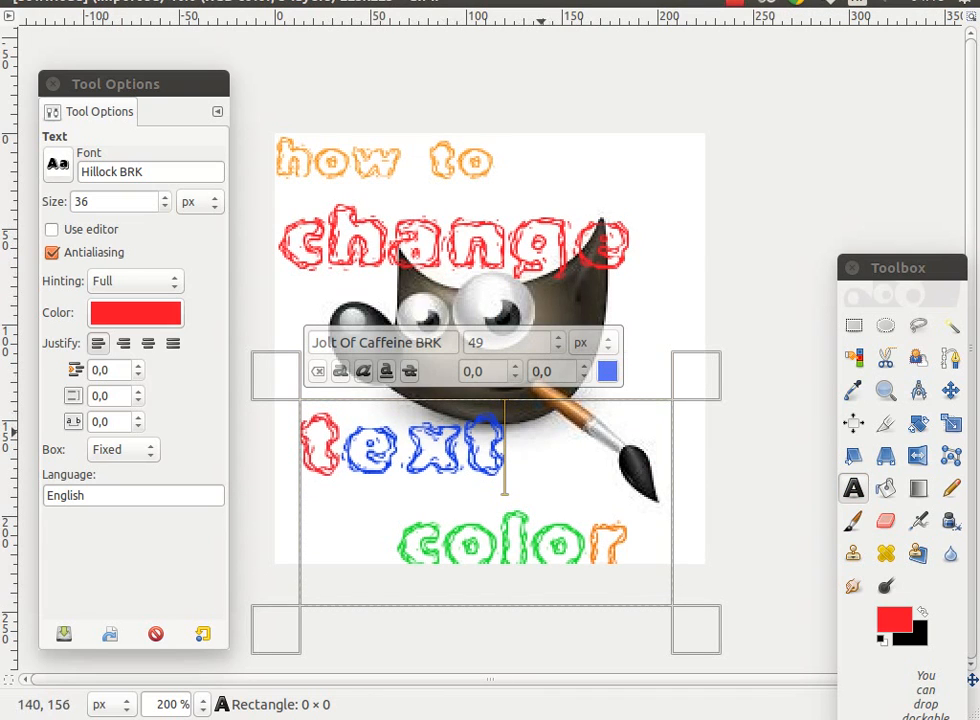
Change the color of the last "t" in "text" to red e81533.
{"action": "left_click_drag", "start_coordinate": [499, 443], "coordinate": [458, 439]}
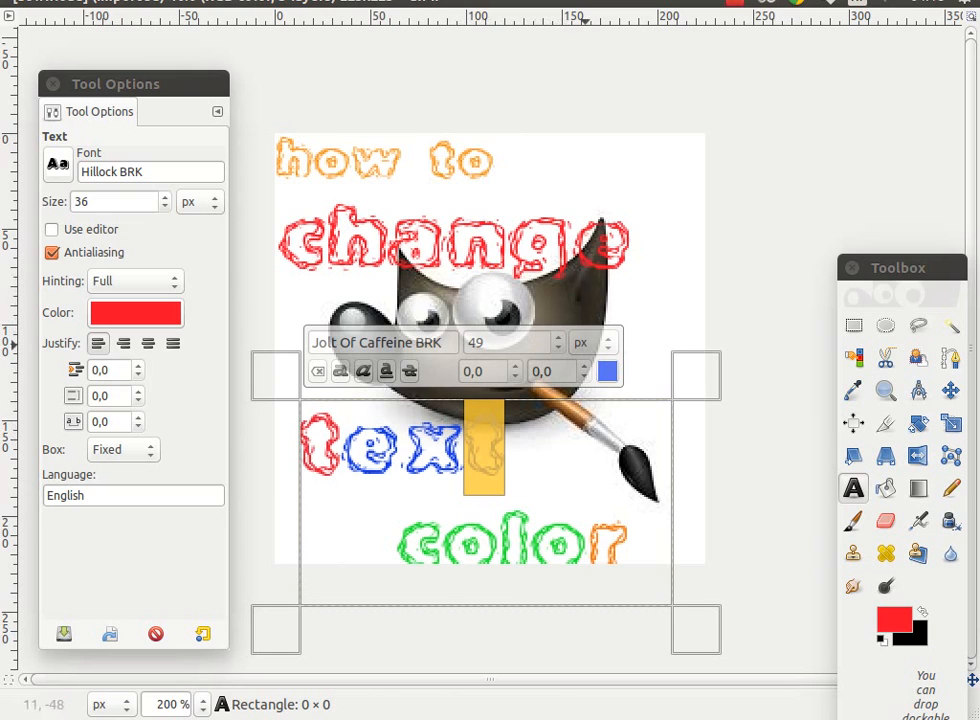
{"action": "left_click", "coordinate": [606, 371]}
{"action": "left_click", "coordinate": [614, 240]}
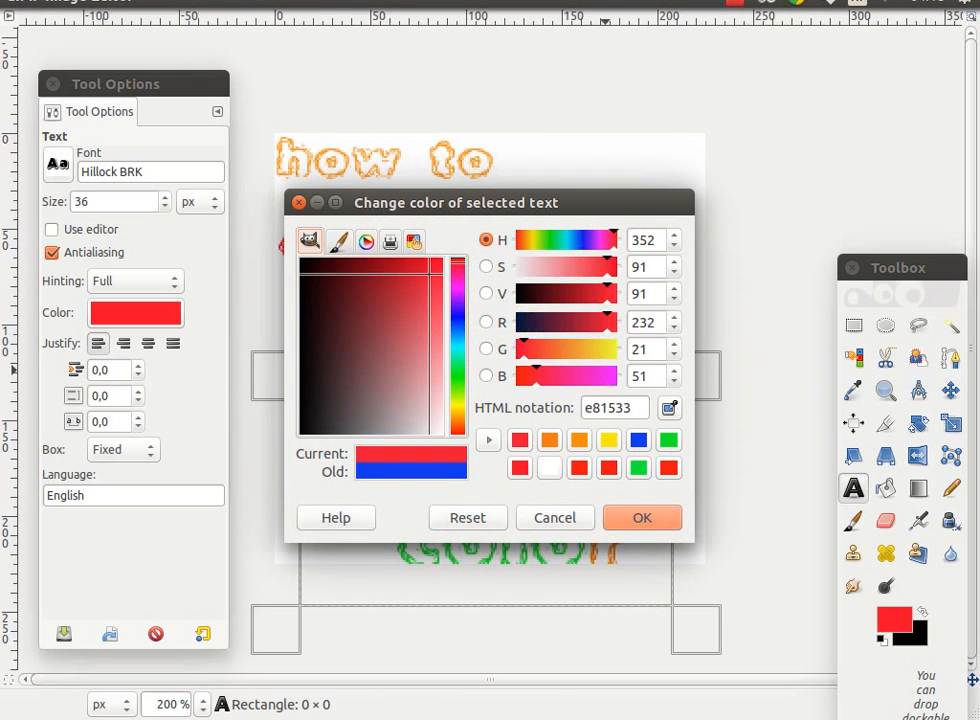
{"action": "left_click", "coordinate": [642, 517]}
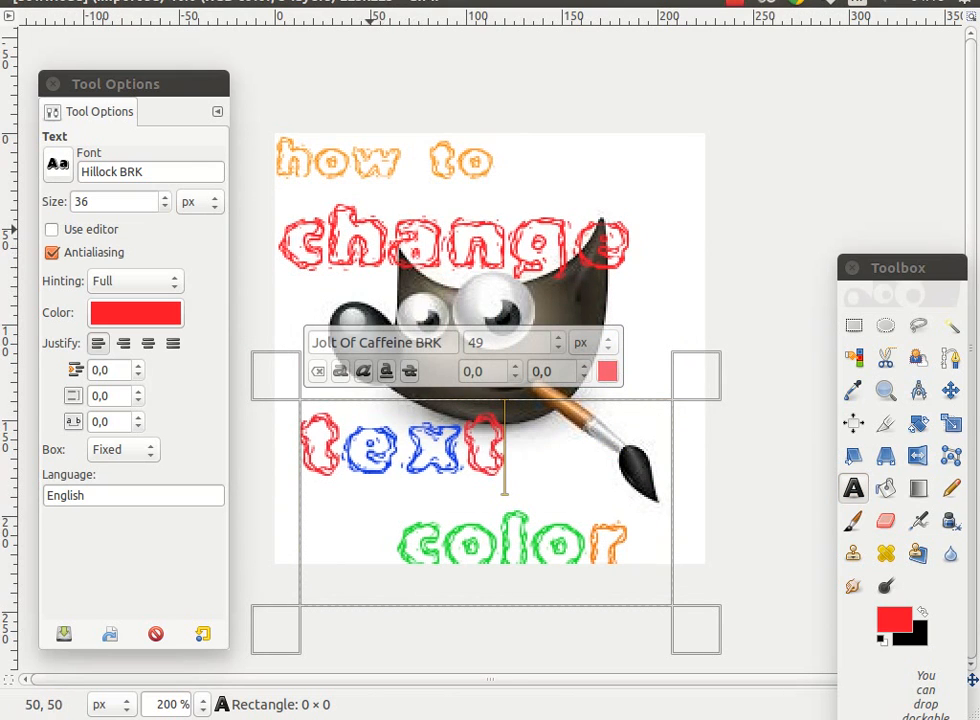
Change the color of the letters "ch" in "change" to blue 0c35f9.
{"action": "left_click", "coordinate": [387, 240]}
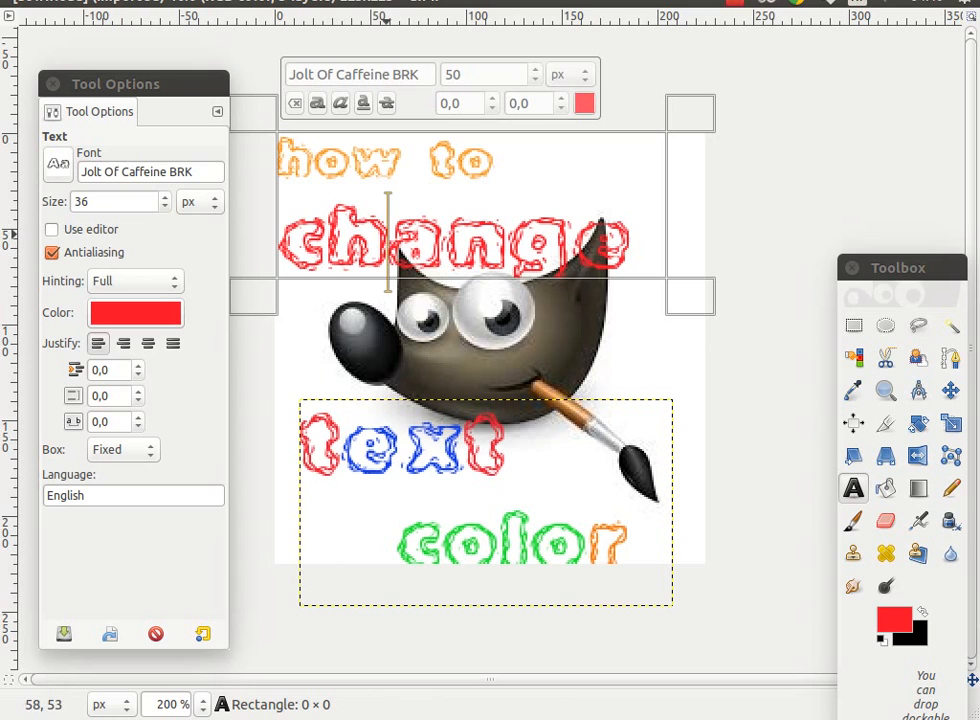
{"action": "left_click_drag", "start_coordinate": [390, 238], "coordinate": [292, 236]}
{"action": "left_click", "coordinate": [584, 103]}
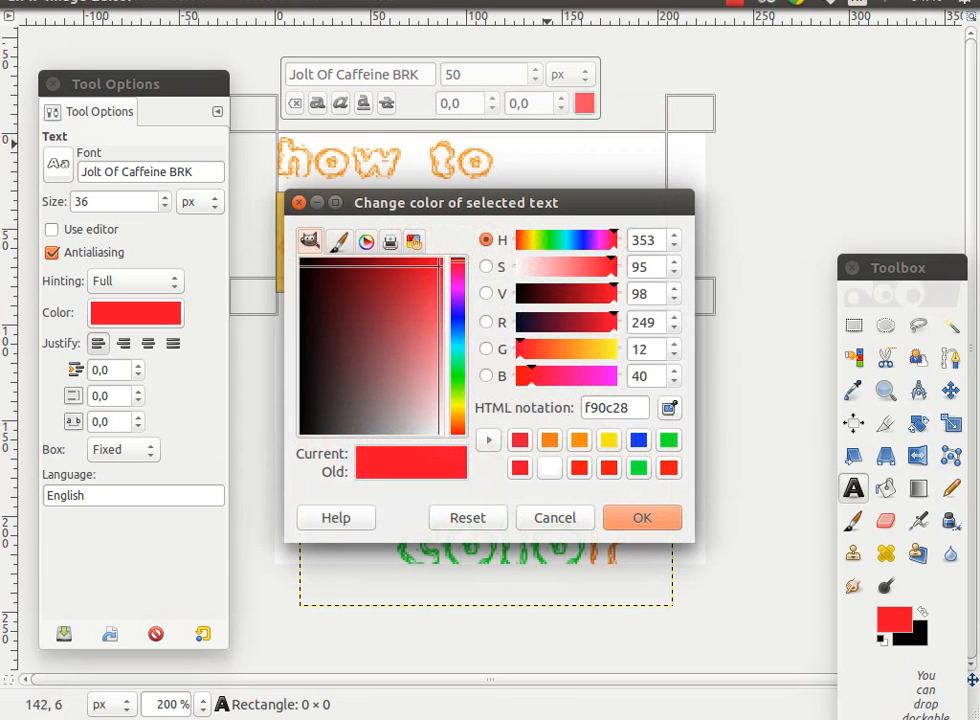
{"action": "left_click", "coordinate": [579, 240]}
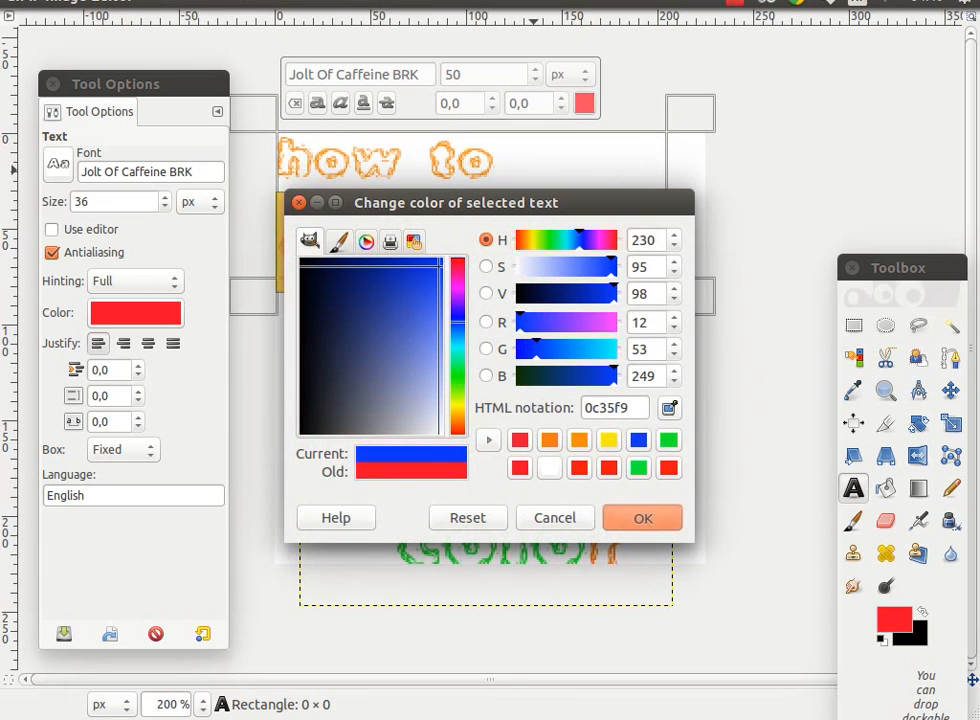
{"action": "left_click", "coordinate": [642, 517]}
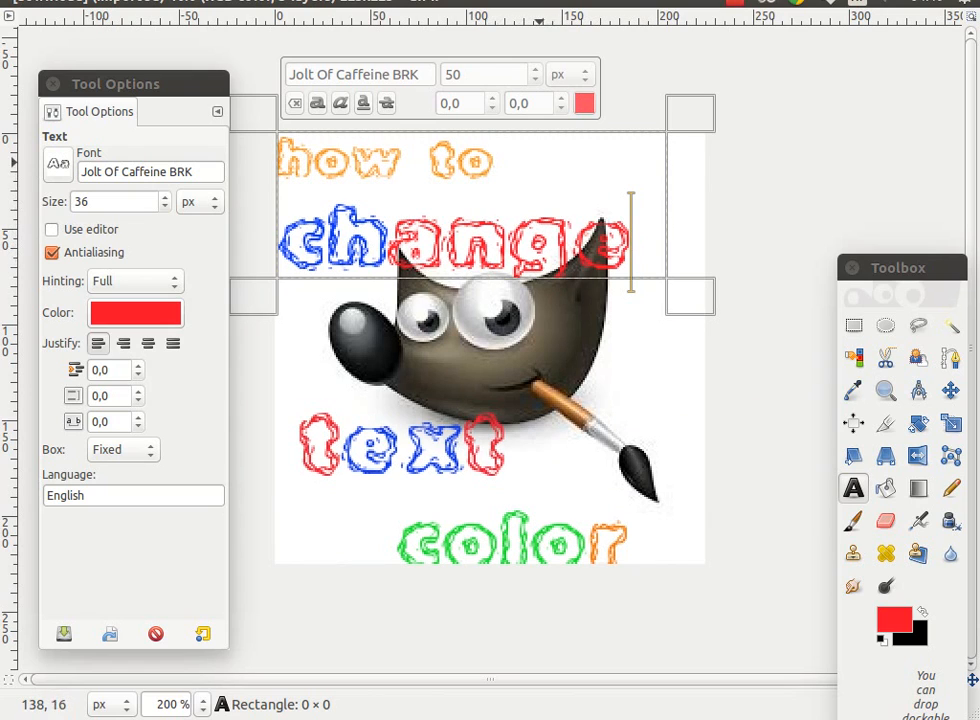
Add "???" after "how to" on the first line of the upper text box and finish editing it.
{"action": "left_click", "coordinate": [552, 164]}
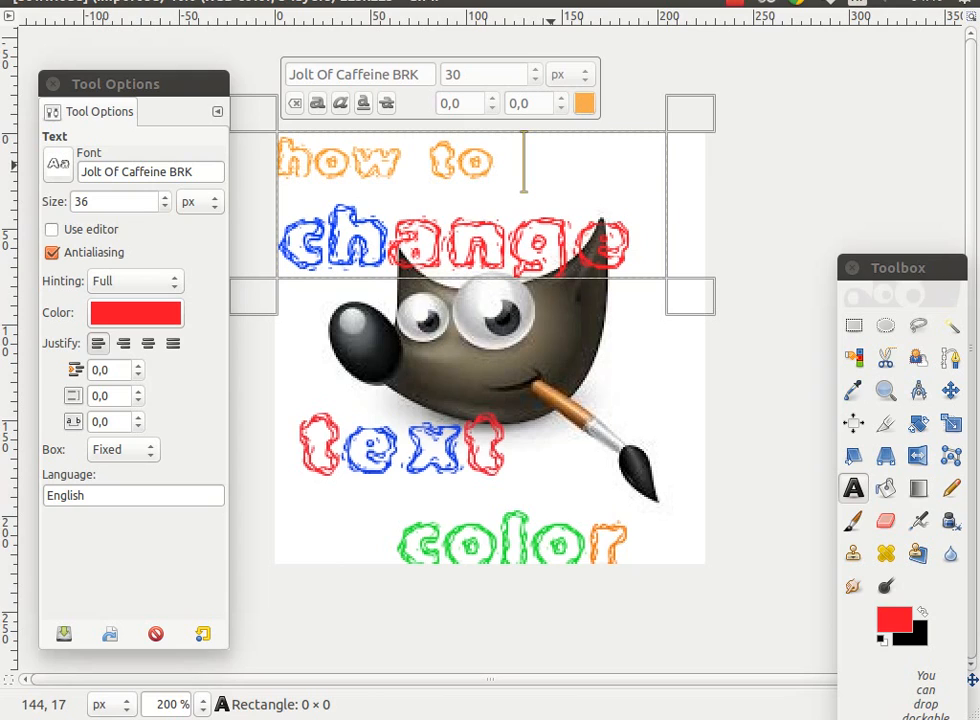
{"action": "type", "text": "??"}
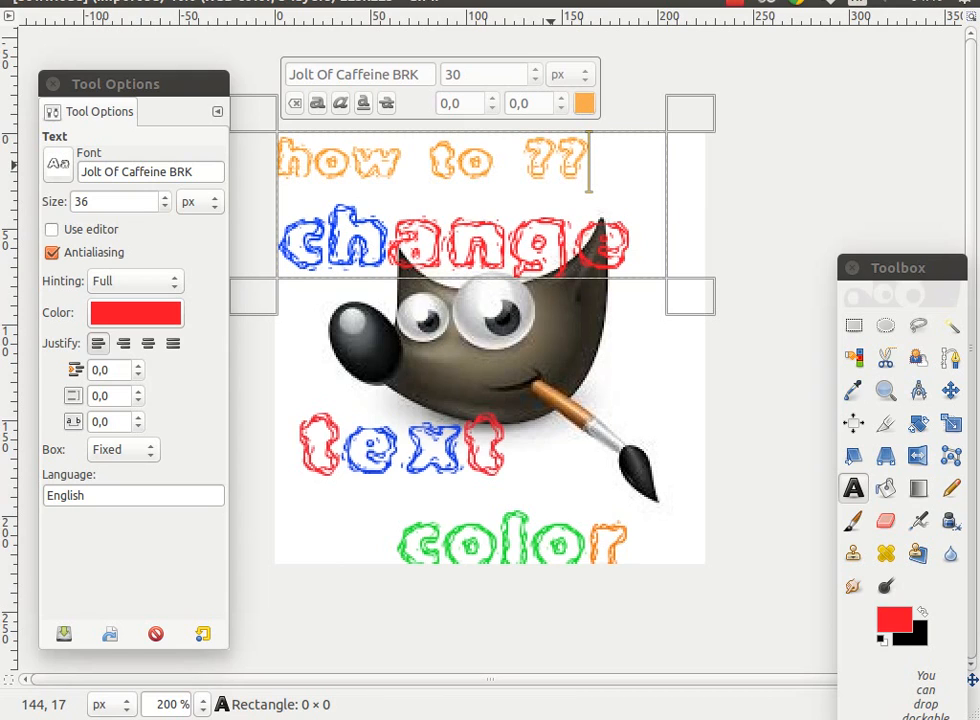
{"action": "type", "text": "?"}
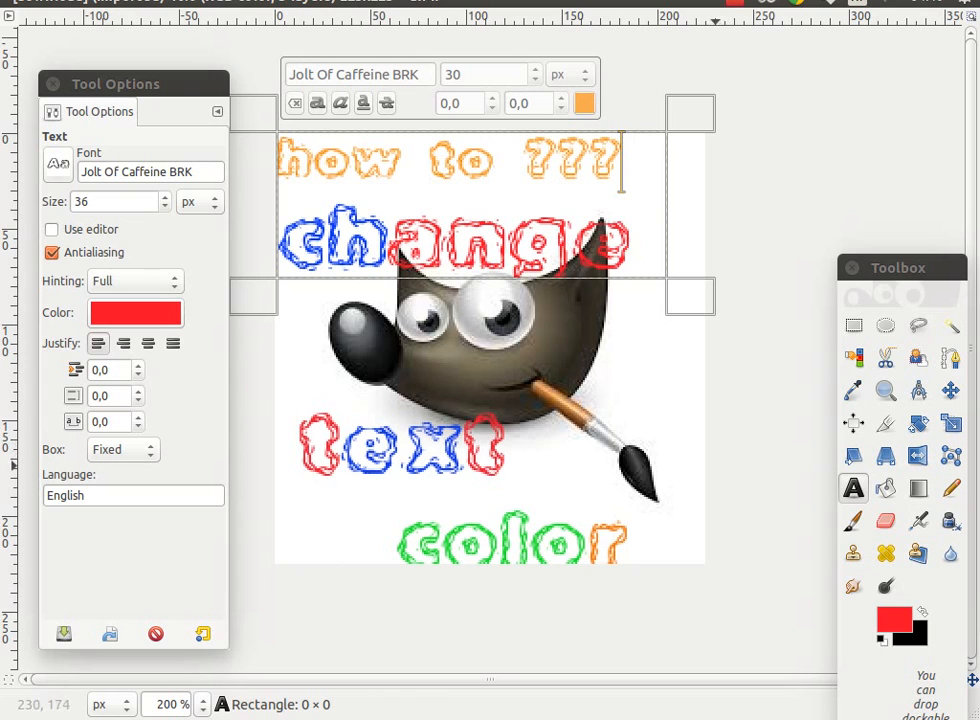
{"action": "left_click", "coordinate": [714, 492]}
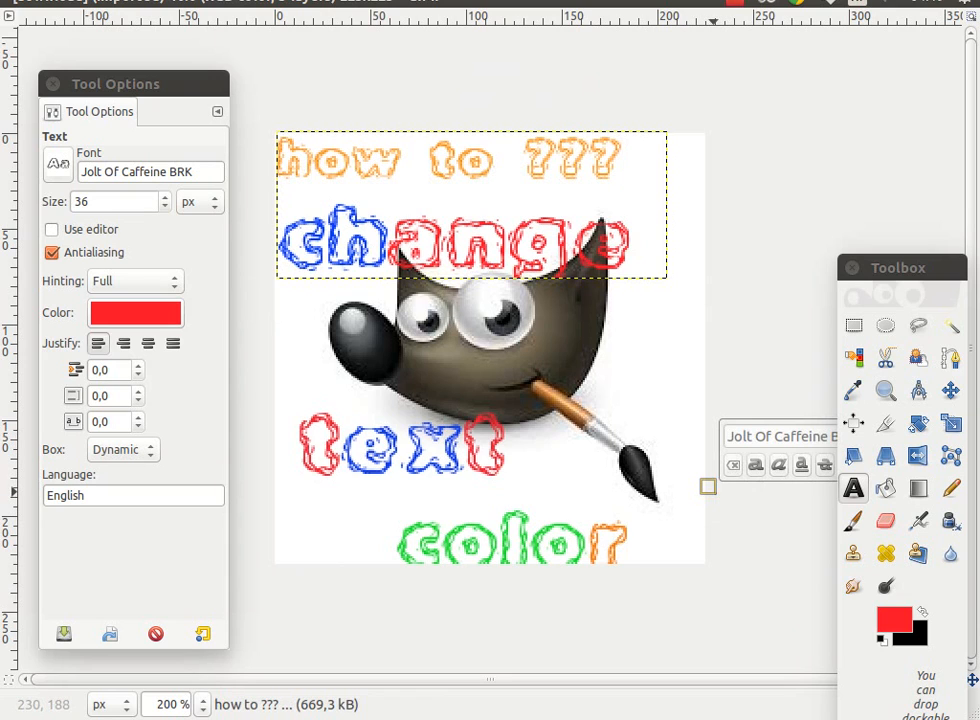
Try to shift the mascot image layer slightly upward with the Move tool, and undo the layer move.
{"action": "left_click", "coordinate": [951, 390]}
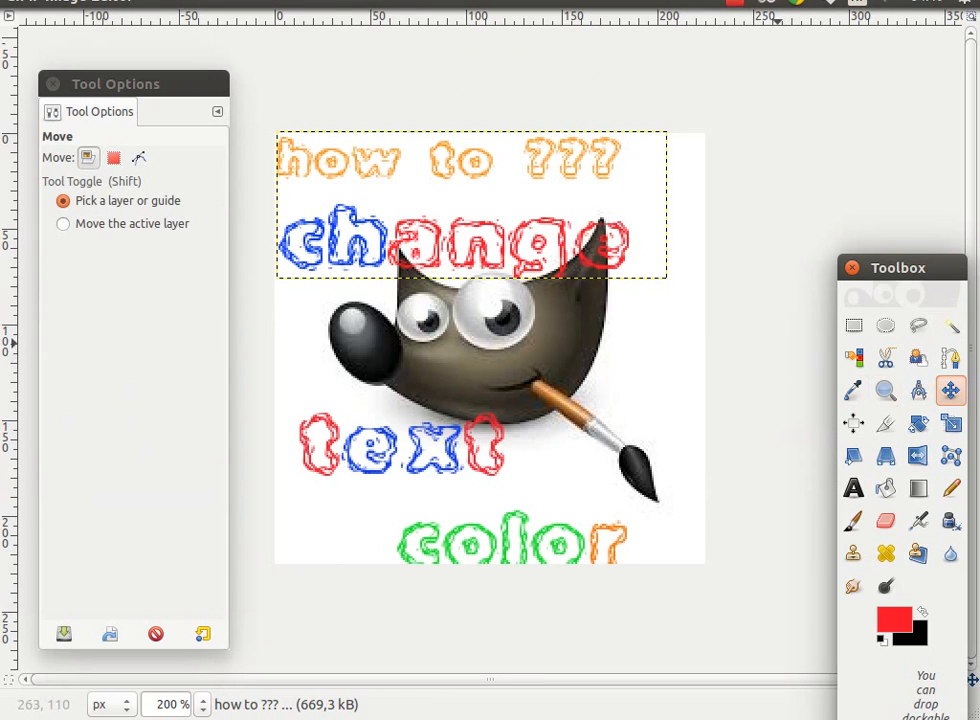
{"action": "left_click", "coordinate": [777, 342]}
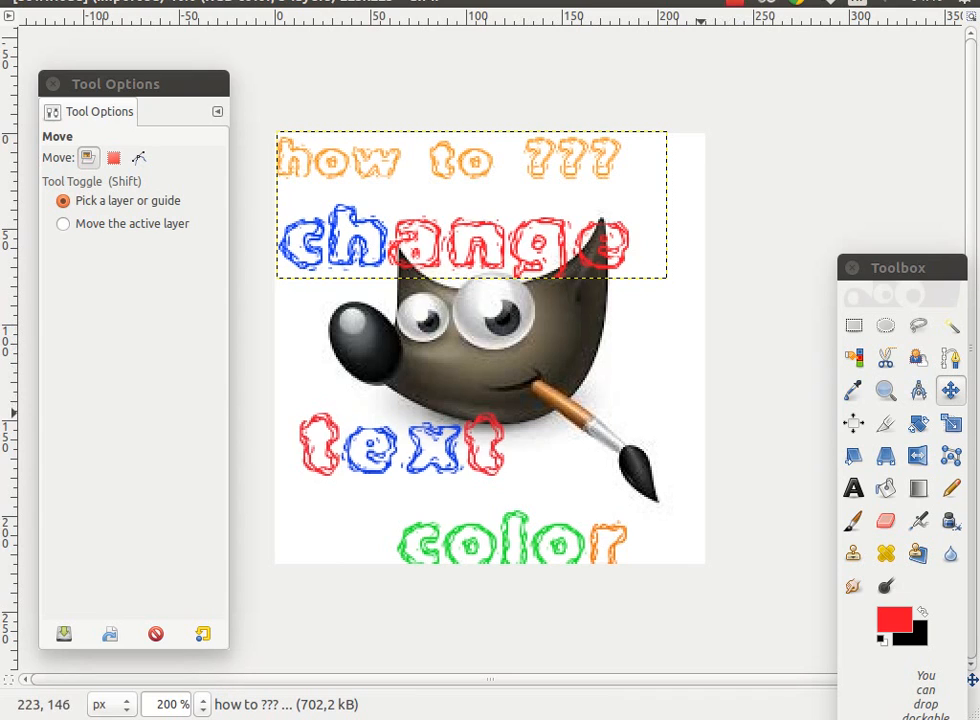
{"action": "left_click_drag", "start_coordinate": [490, 348], "coordinate": [490, 346]}
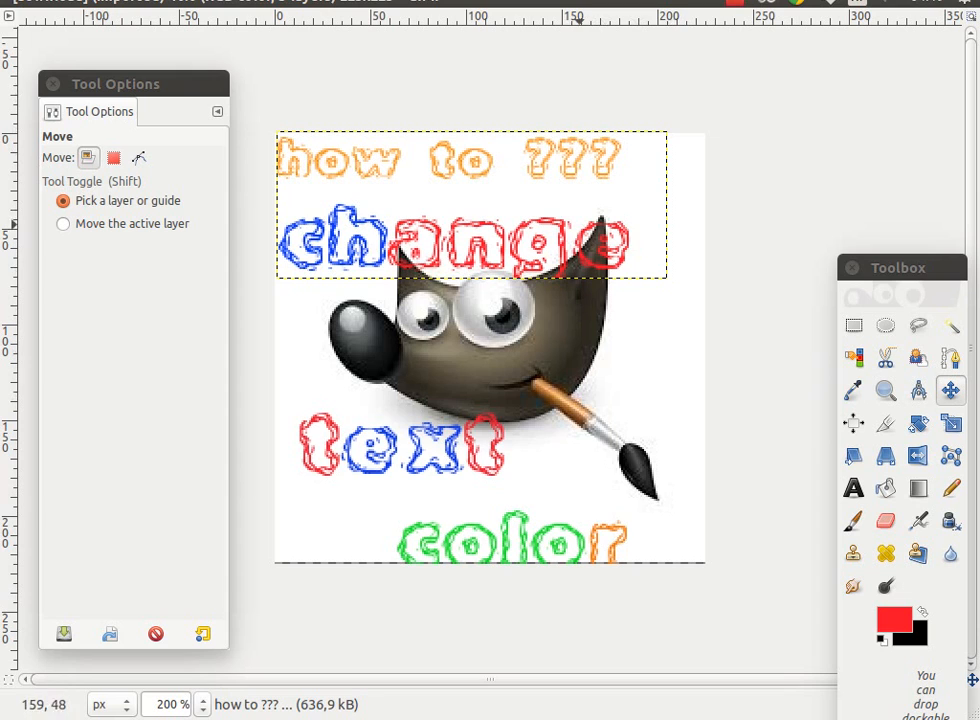
{"action": "right_click", "coordinate": [606, 281]}
{"action": "mouse_move", "coordinate": [641, 327]}
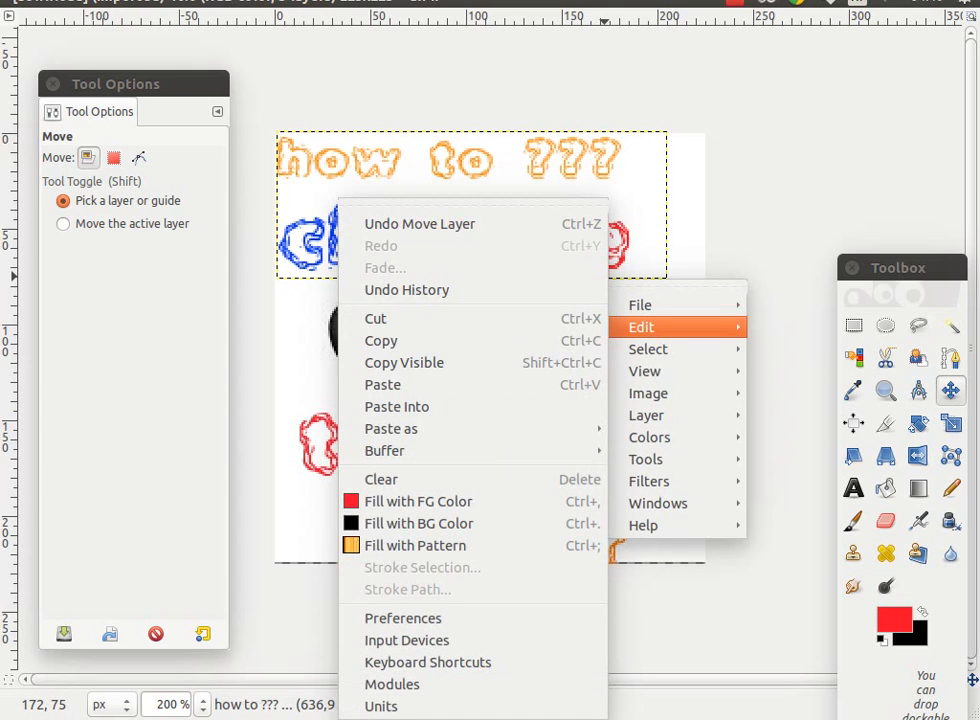
{"action": "left_click", "coordinate": [420, 224]}
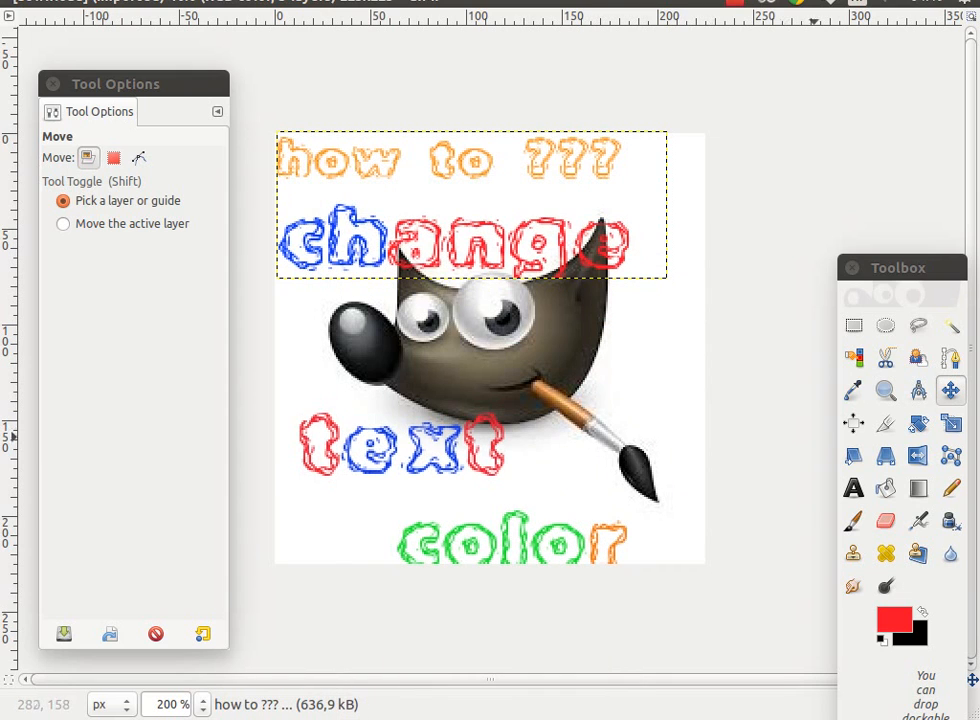